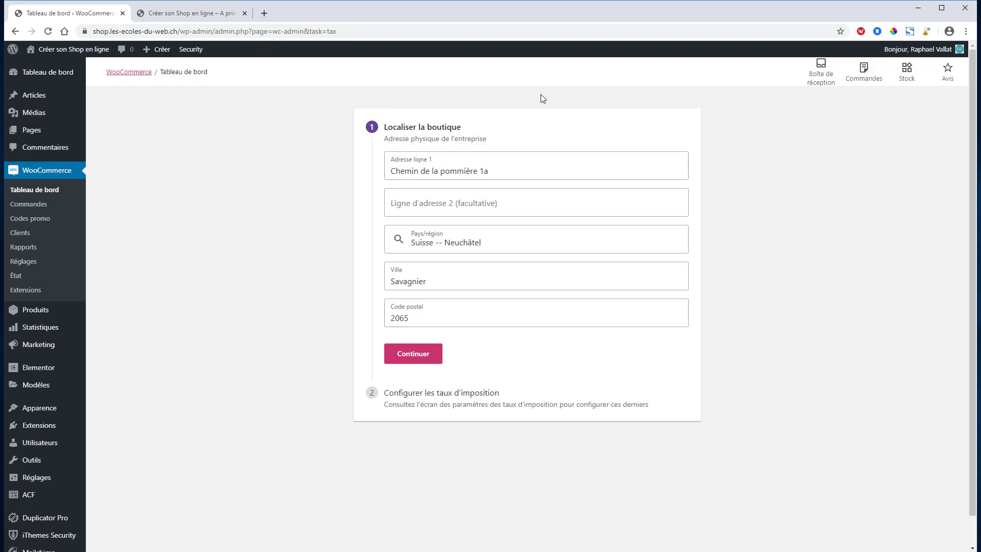
Step: Confirm the store address and open the Standard VAT rates table
left_click(425, 355)
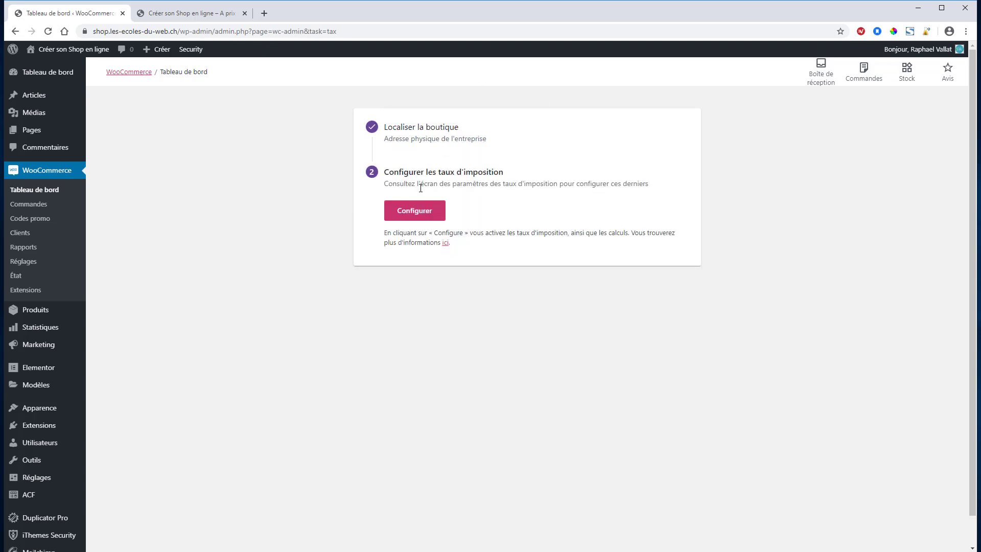
left_click(424, 217)
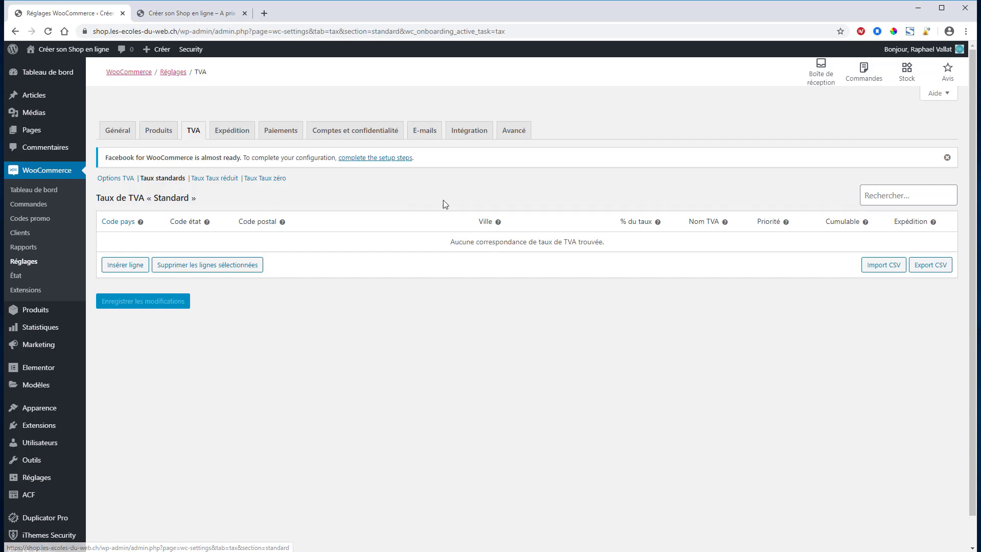
Step: Add a 0.77 % standard rate named 'TVA 77', exclude shipping, and save it
left_click(125, 265)
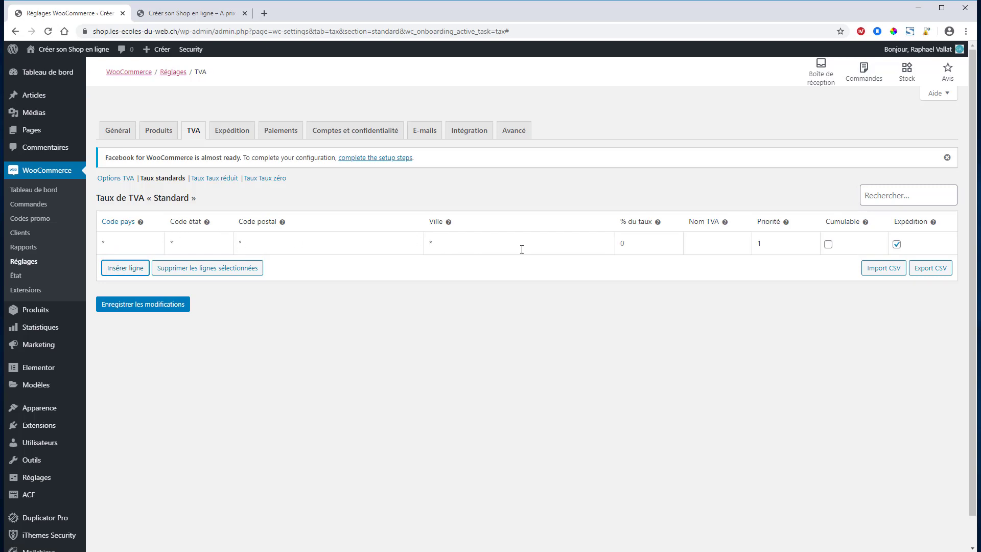
left_click(626, 244)
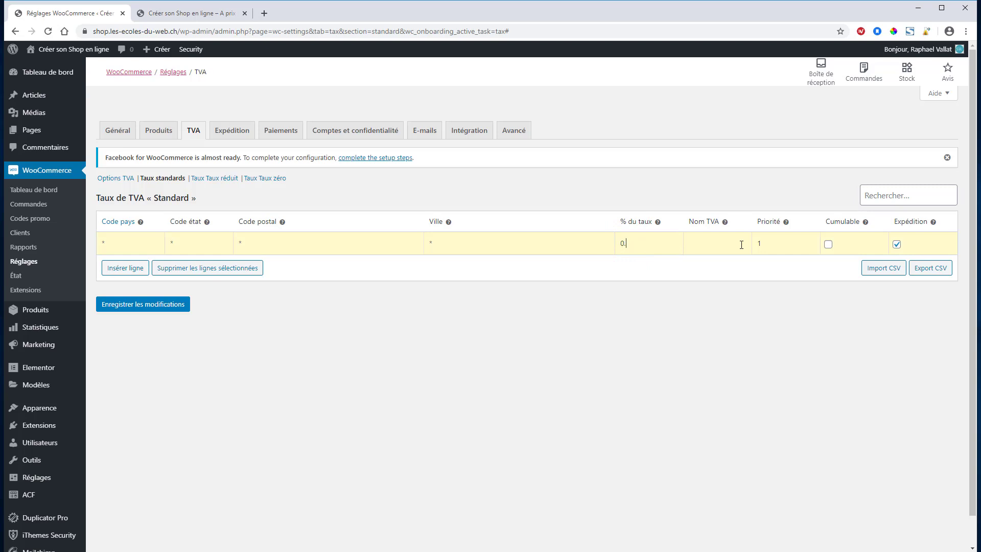
left_click(713, 245)
left_click(897, 245)
left_click(158, 308)
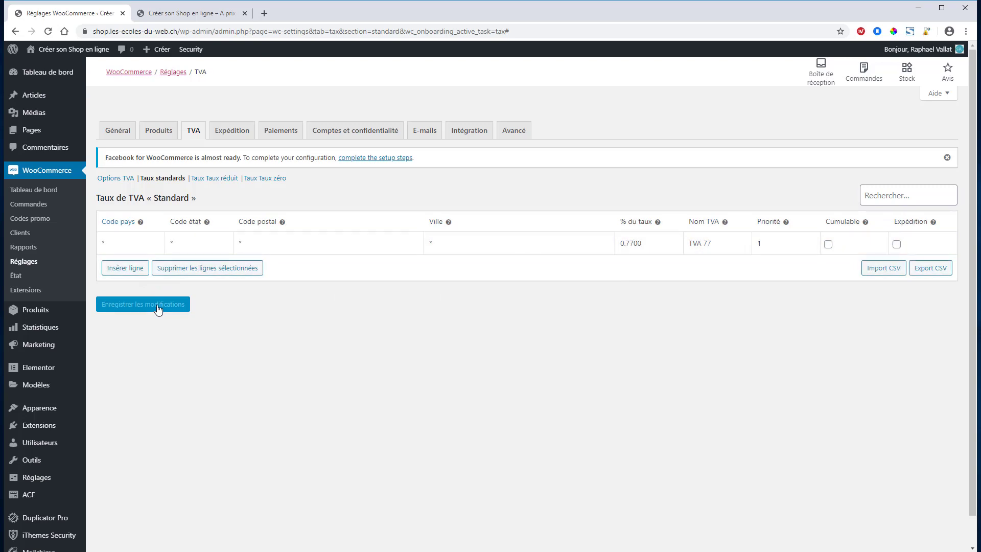
left_click(210, 180)
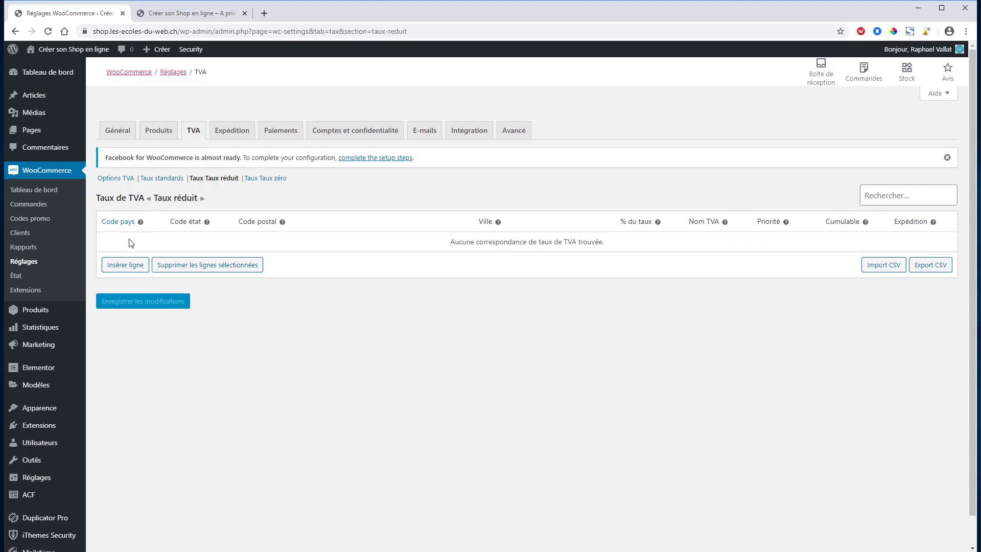
Step: Insert a reduced-rate row at 2.4 % named 'TVA2.4', exclude shipping, and save it
left_click(129, 265)
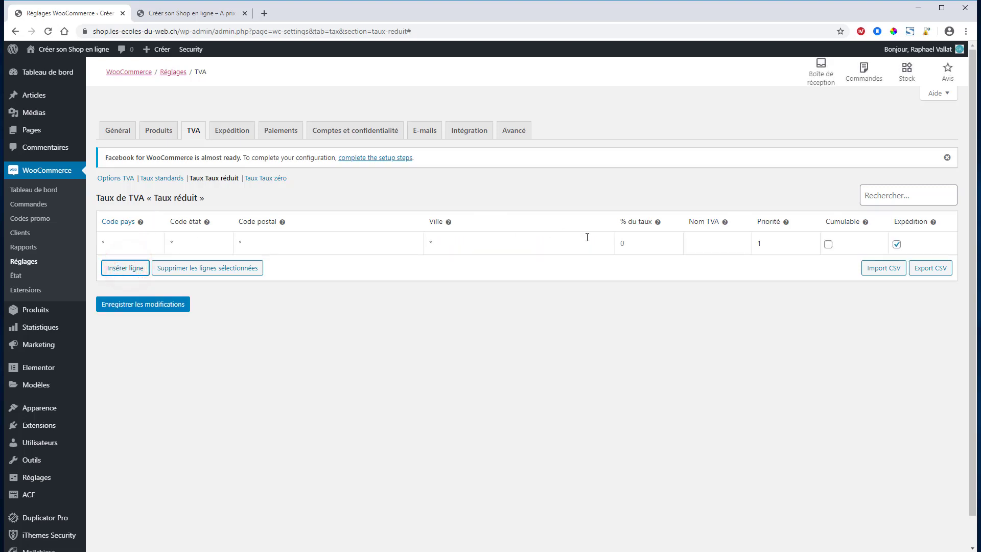
left_click(635, 240)
type("2.4")
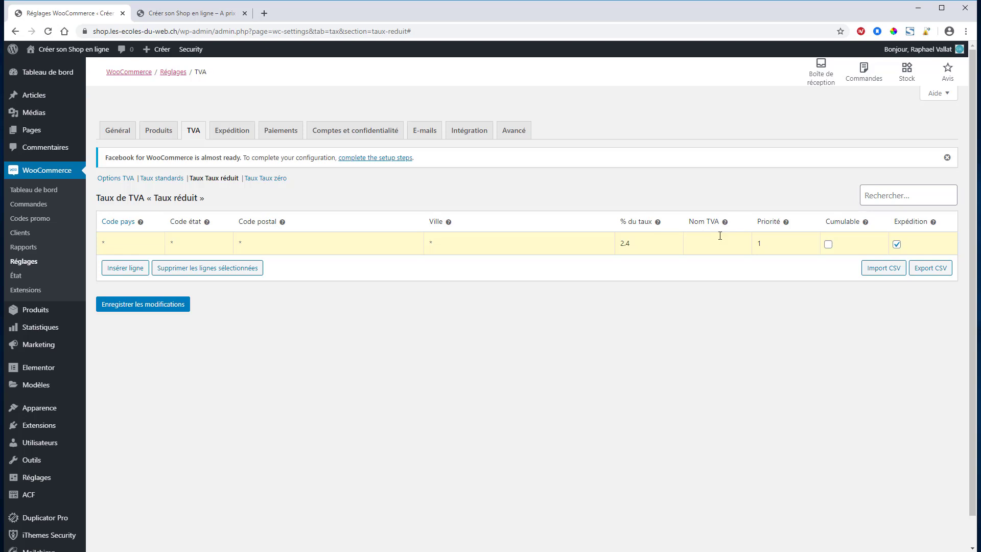
left_click(720, 235)
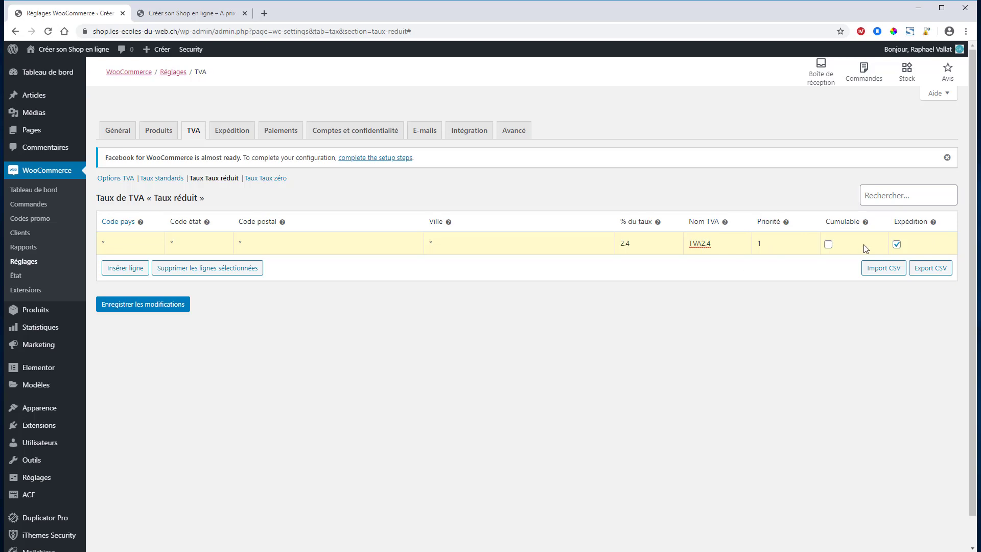
left_click(897, 244)
left_click(156, 304)
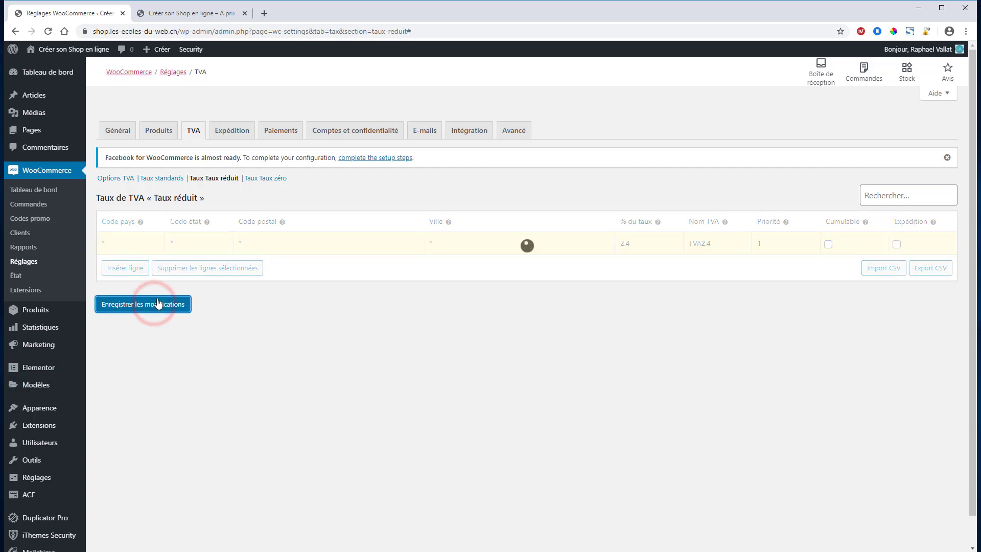
Step: In the Taux zéro table, add a 0 % rate named 'Zero TVA' without shipping, and save
left_click(269, 180)
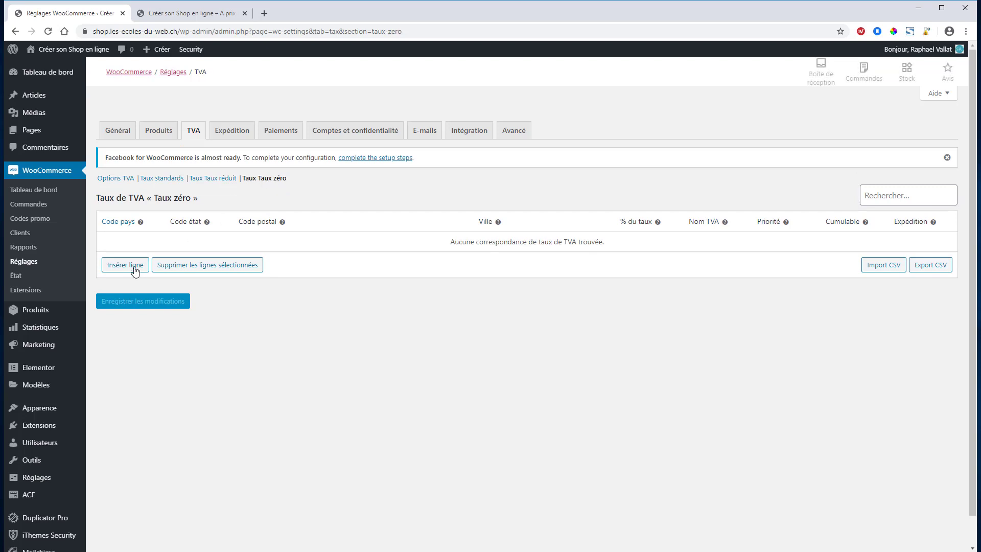
left_click(125, 266)
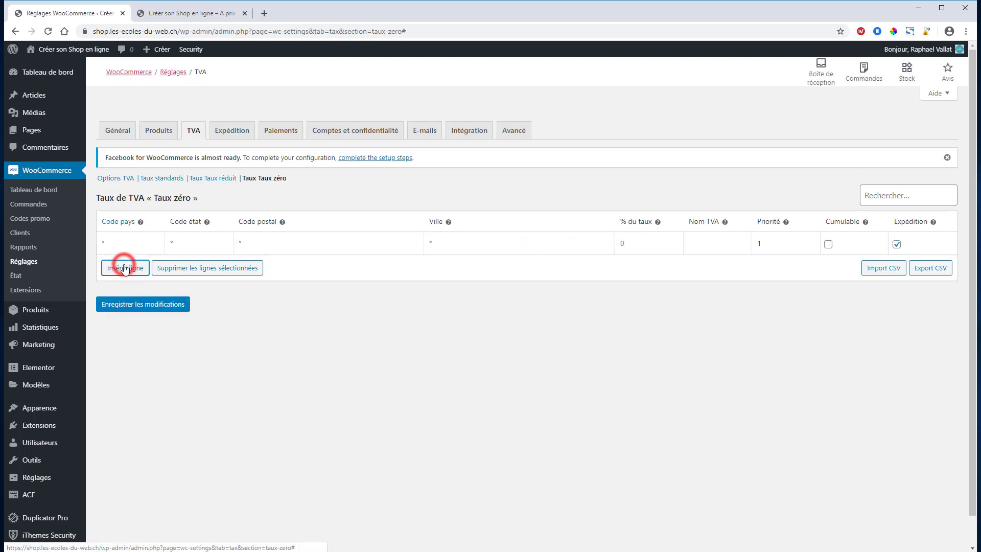
left_click(637, 241)
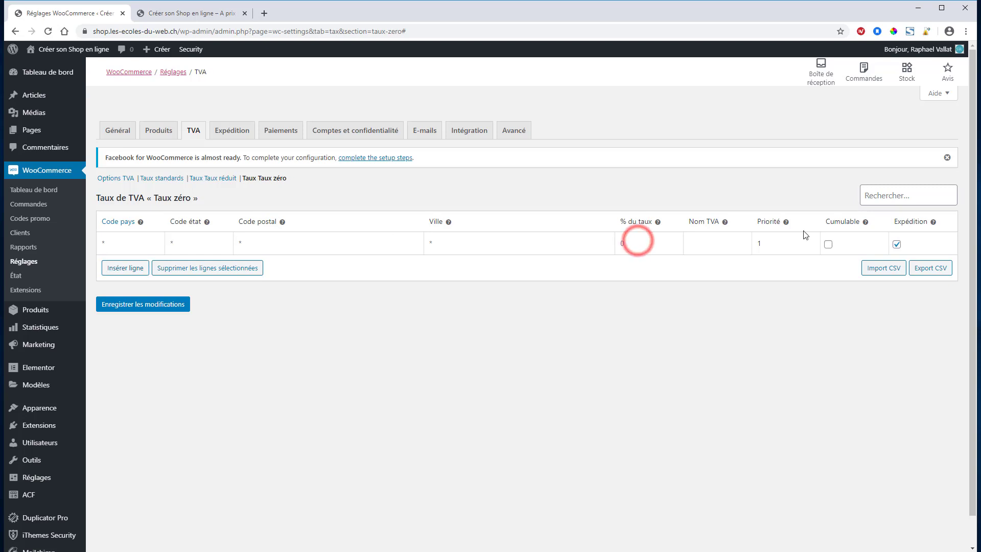
left_click(898, 245)
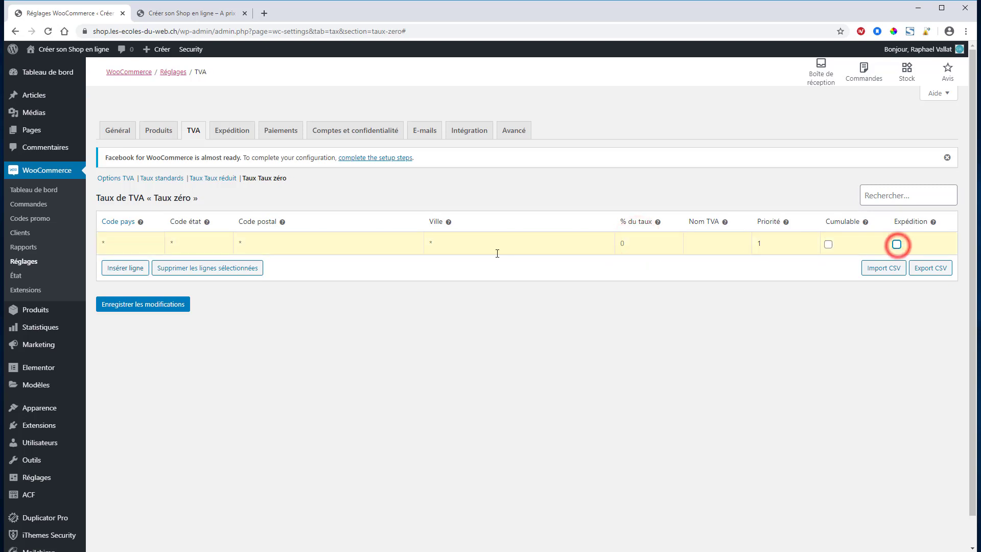
left_click(701, 244)
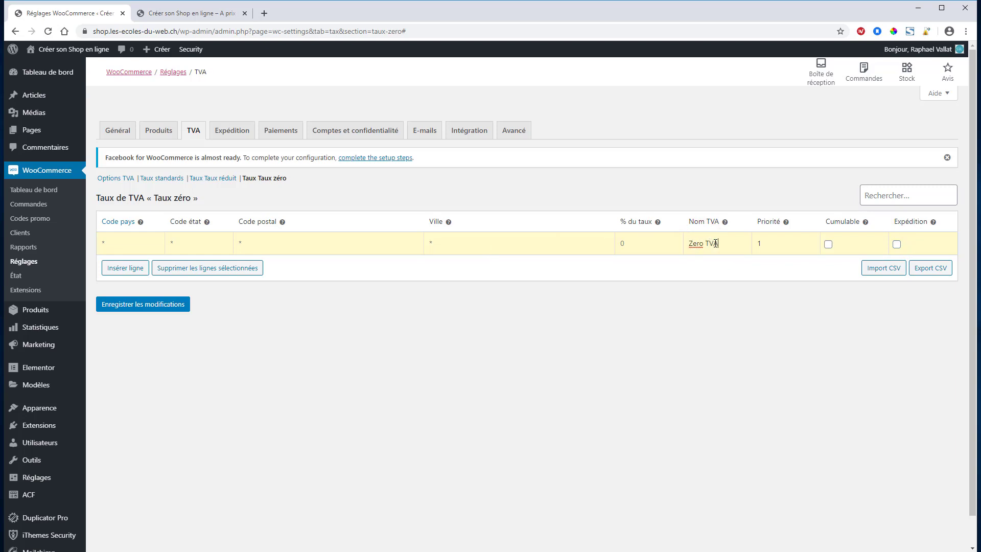
left_click(134, 306)
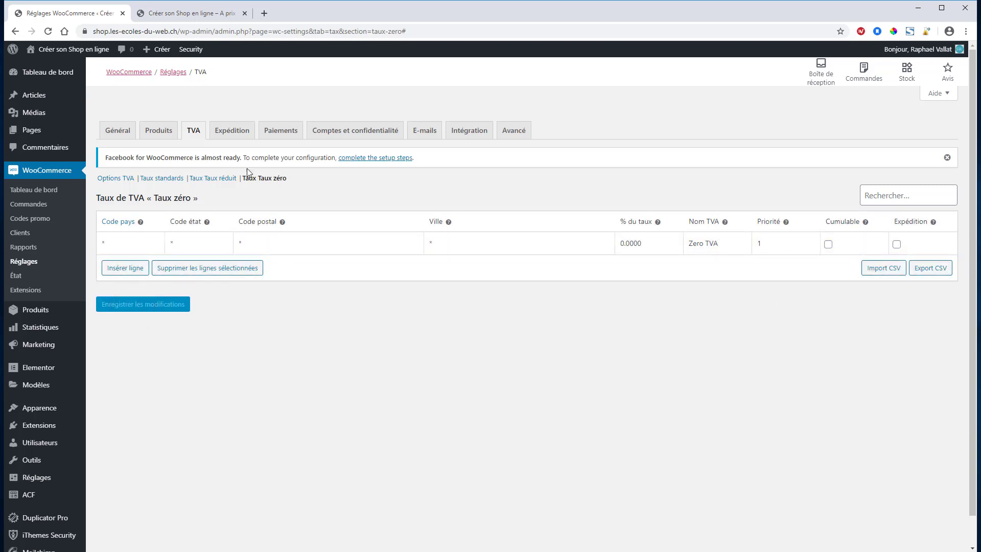
Step: Open T-shirt 123 and leave its Rouge variation's tax class unchanged
mouse_move(45, 308)
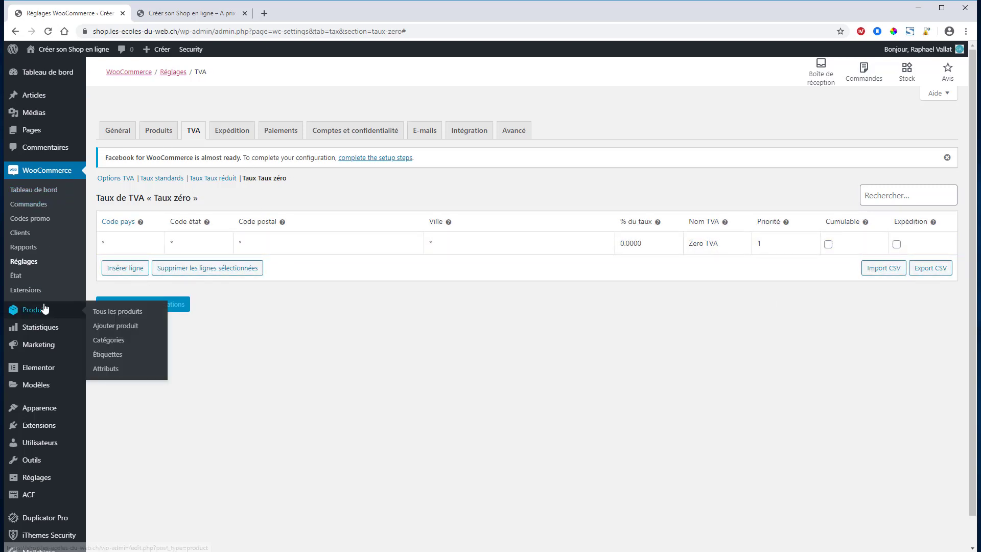
left_click(118, 313)
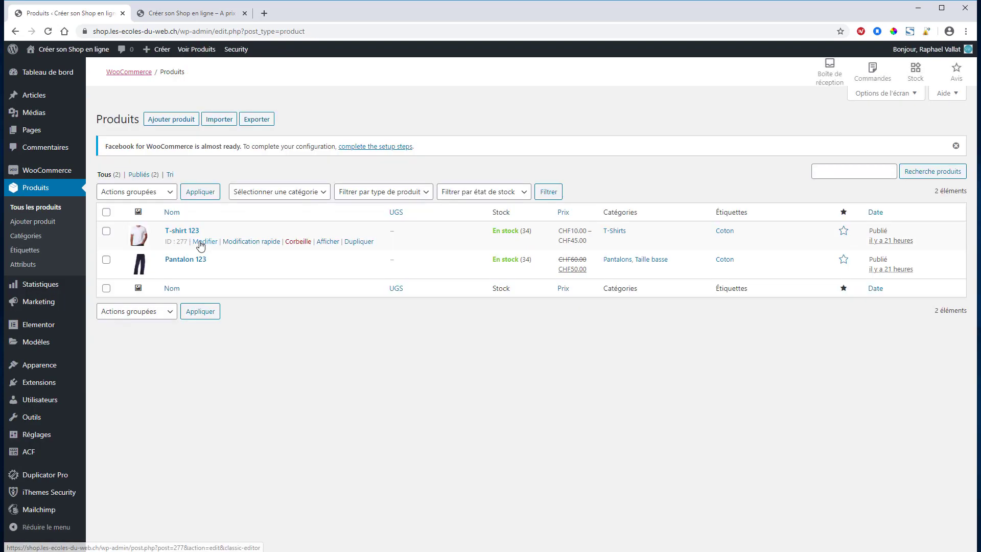
left_click(204, 242)
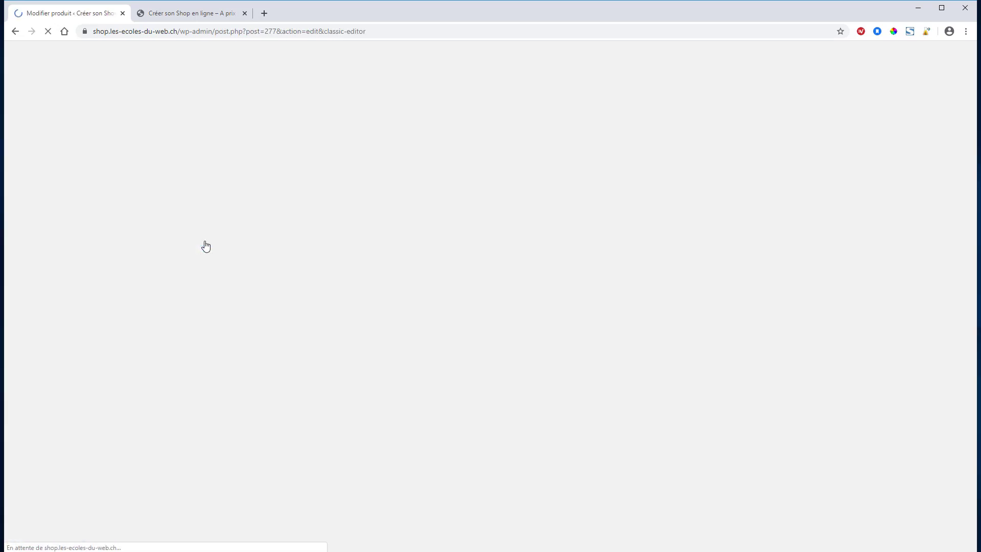
scroll(331, 282, "down", 4)
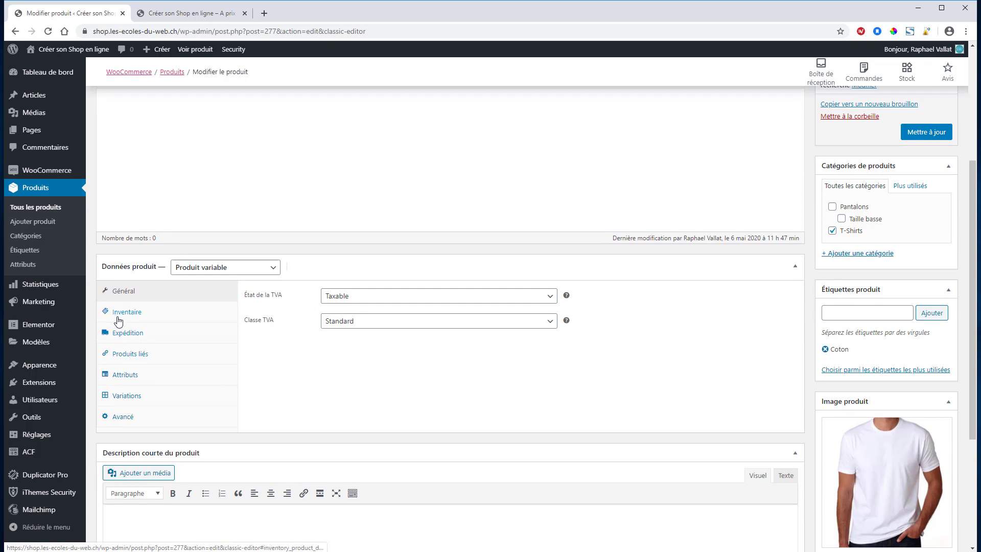
left_click(127, 395)
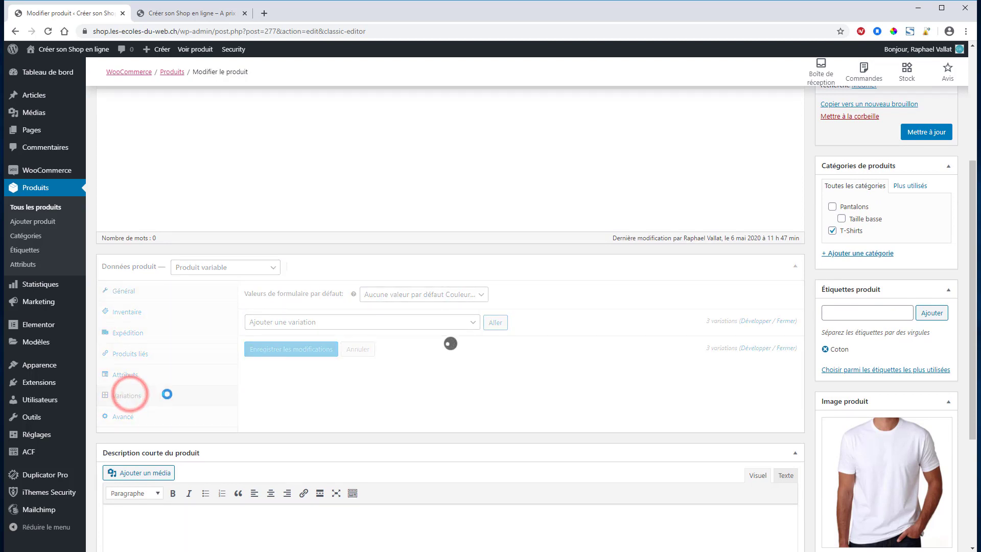
scroll(355, 258, "down", 3)
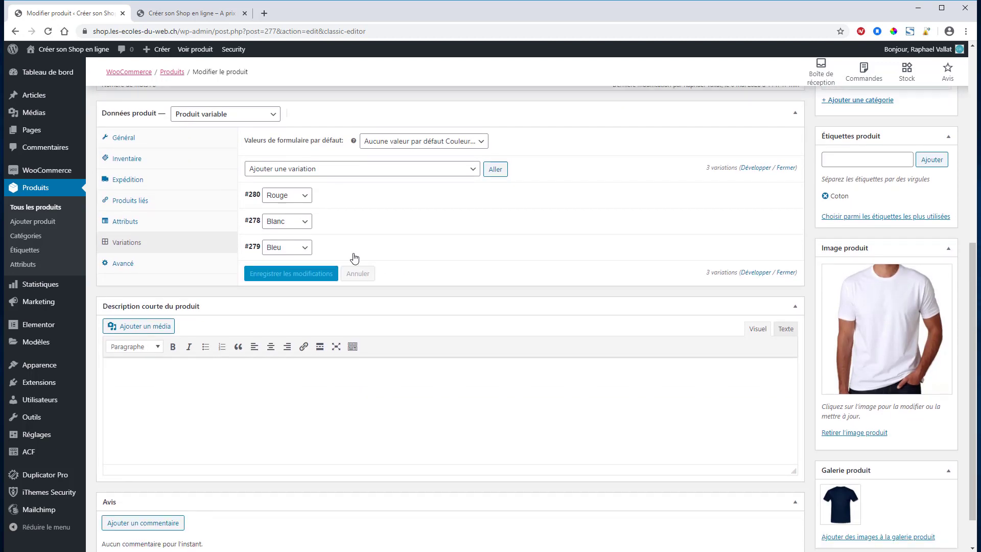
left_click(338, 195)
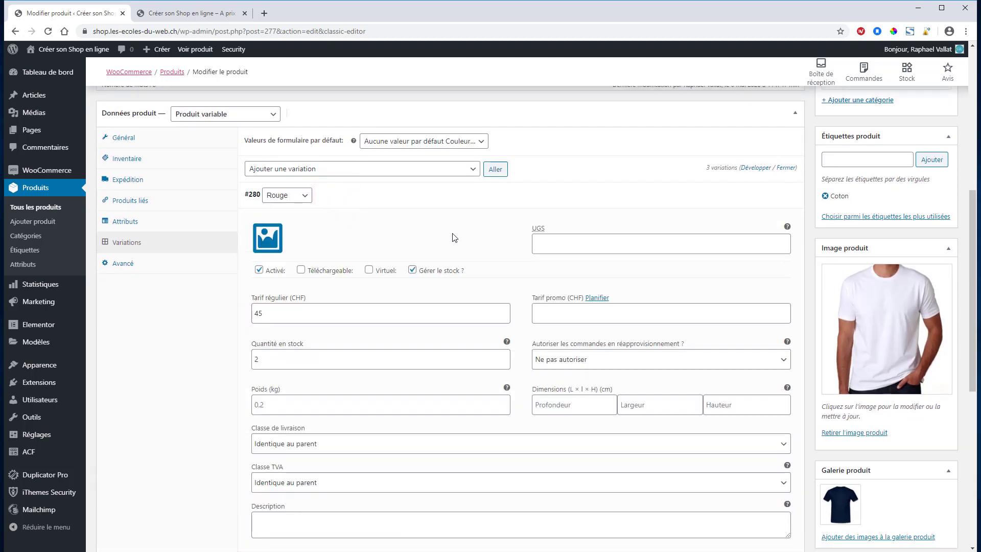
scroll(460, 236, "down", 2)
scroll(439, 256, "down", 1)
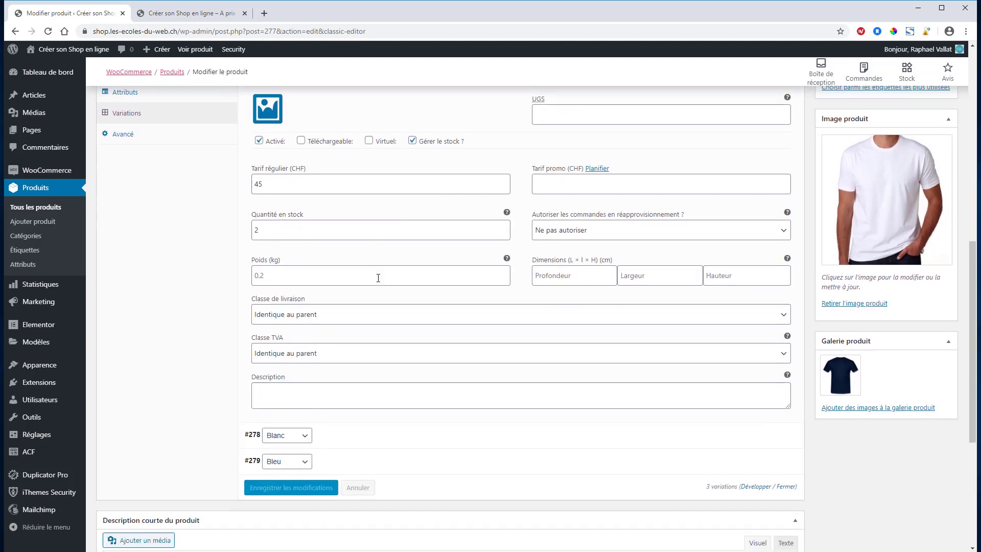
left_click(276, 331)
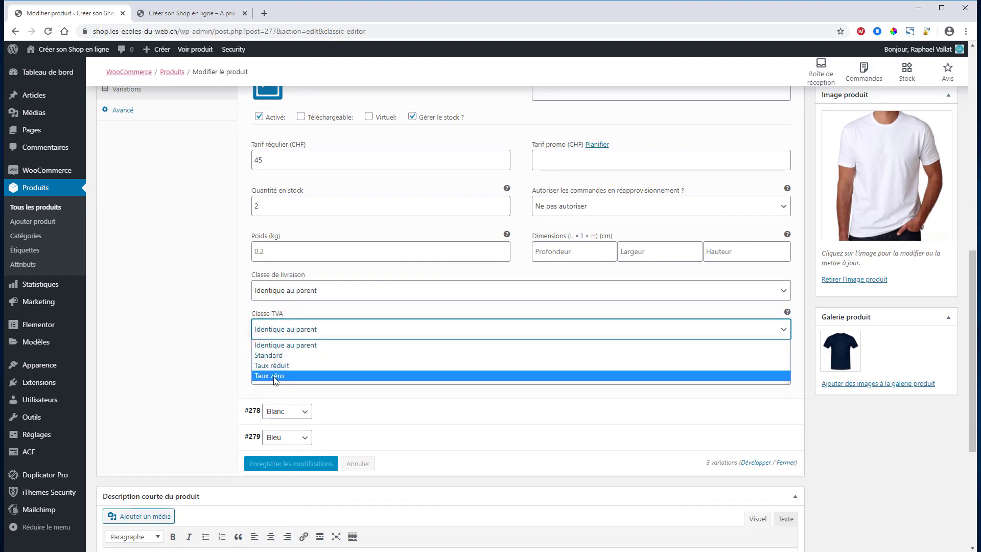
left_click(271, 329)
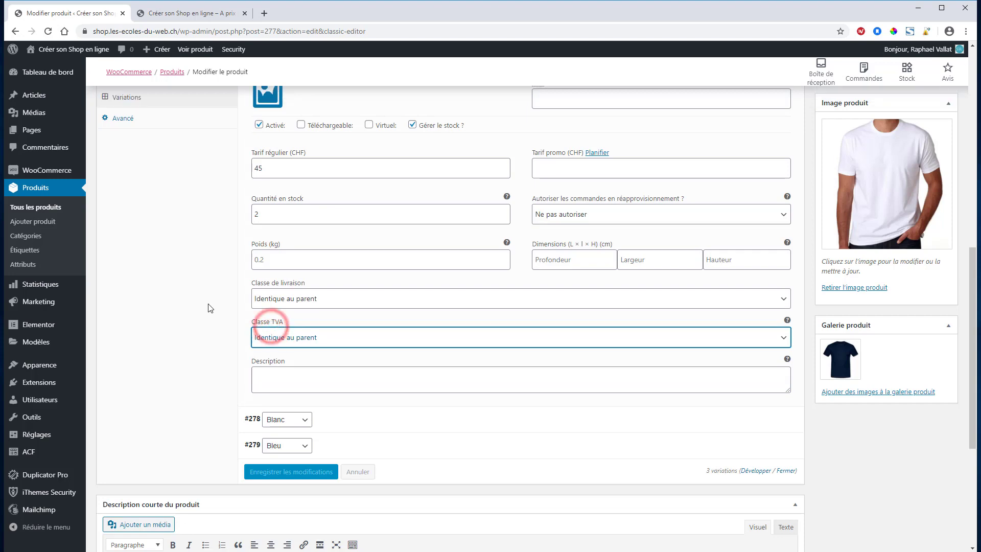
Step: Keep the T-shirt's general tax class at Standard and return to All Products
scroll(210, 308, "up", 8)
scroll(210, 308, "down", 3)
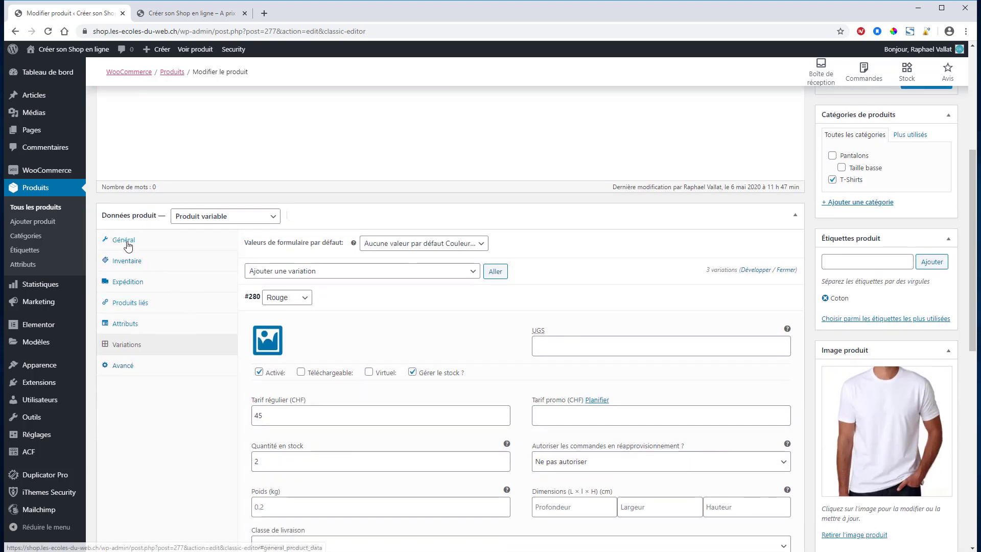
left_click(127, 245)
left_click(353, 271)
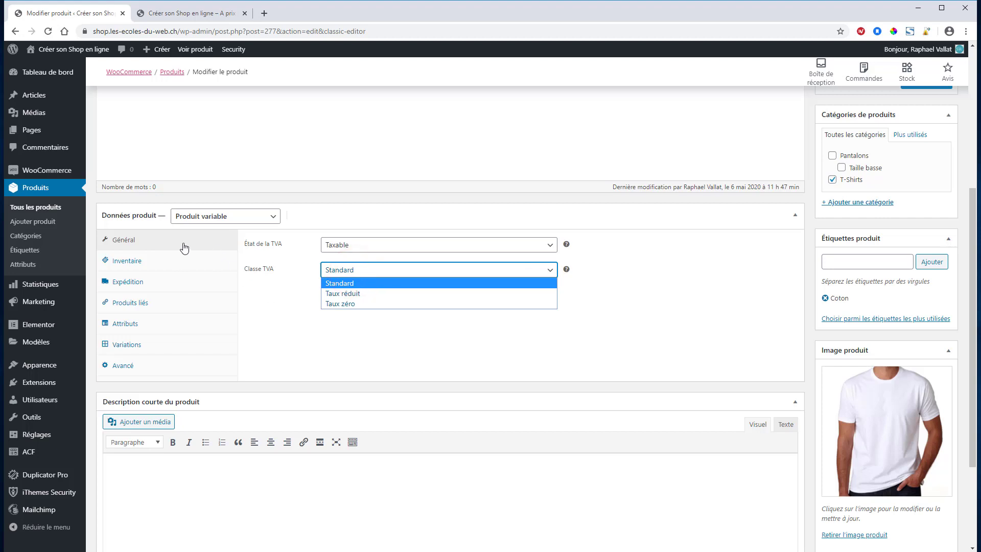
left_click(348, 283)
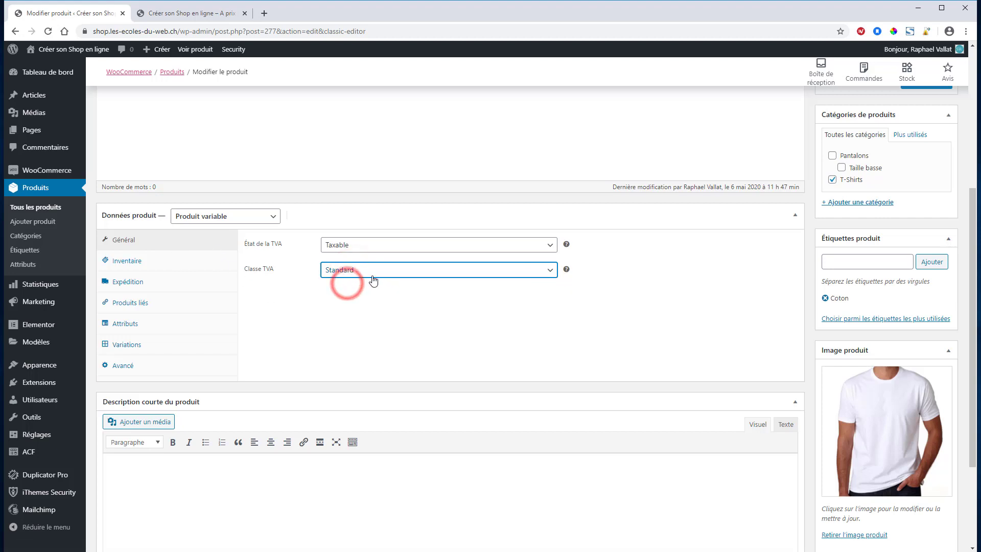
left_click(351, 273)
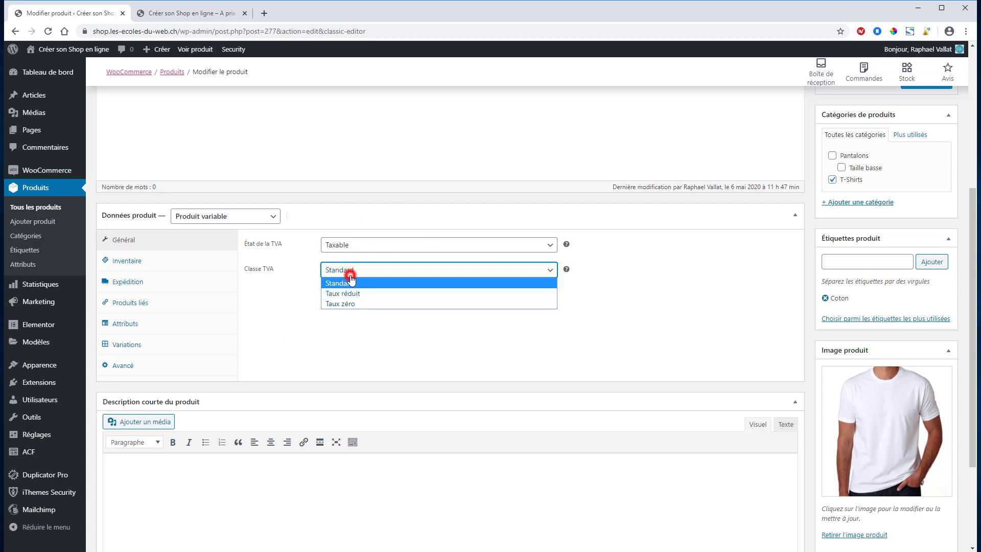
left_click(351, 280)
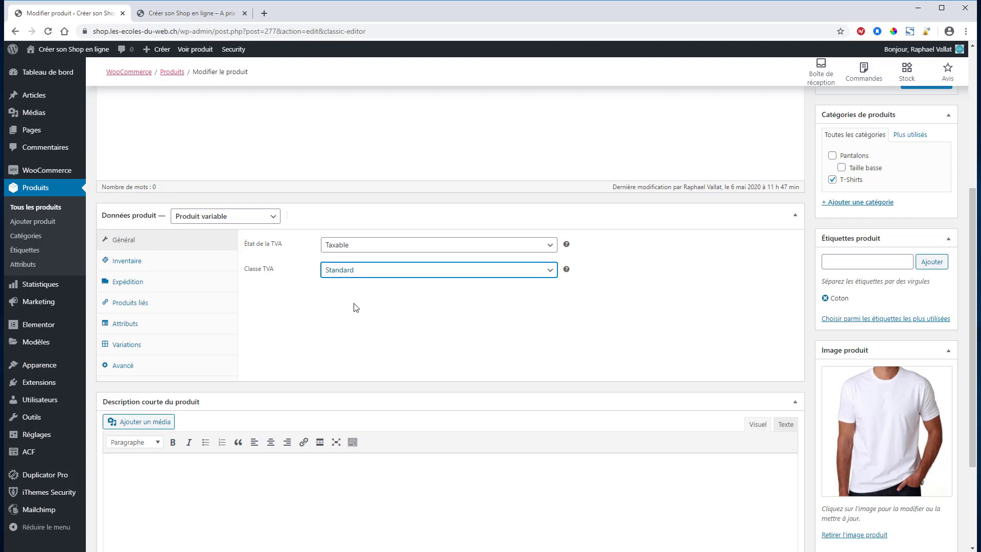
left_click(47, 208)
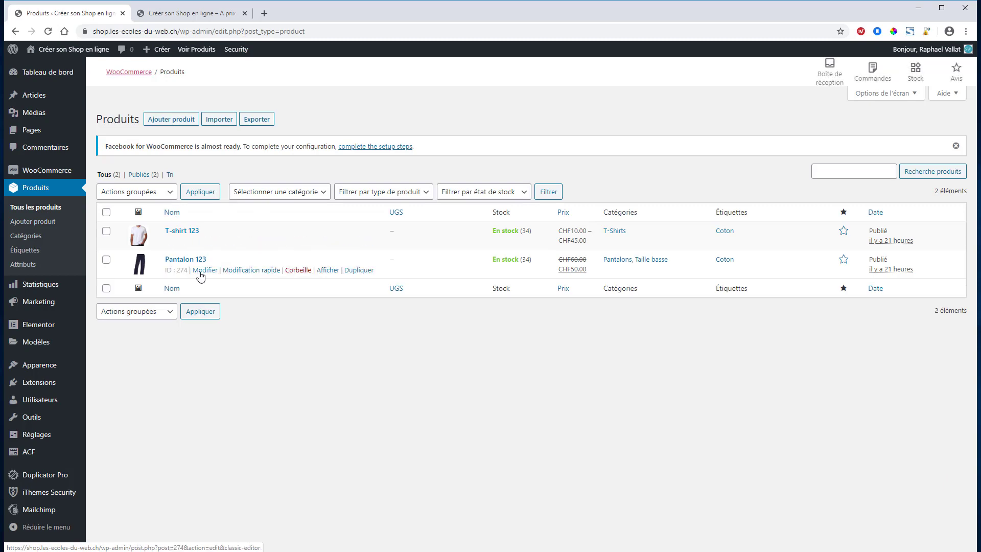
Step: Confirm Pantalon 123's tax class stays Standard, then go to the WooCommerce dashboard
left_click(202, 272)
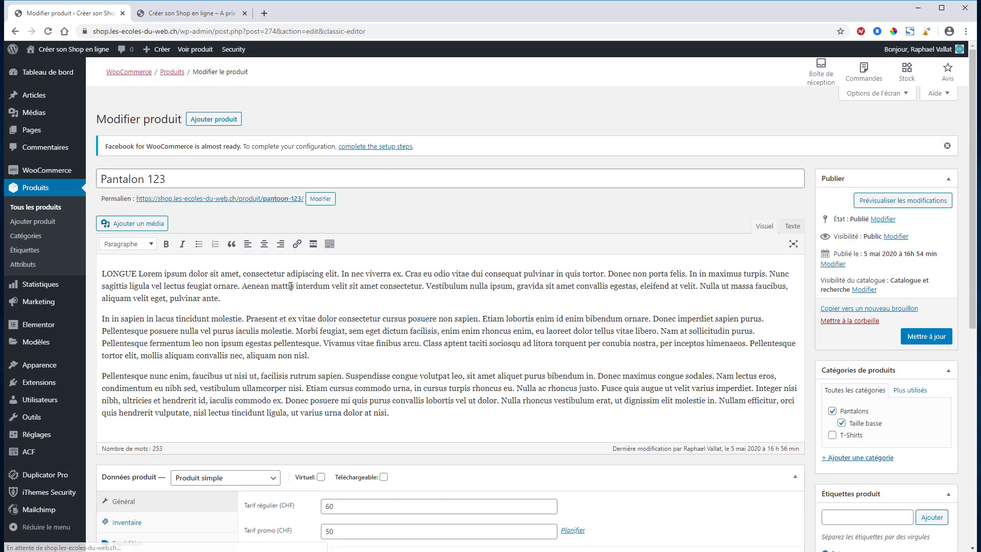
scroll(175, 335, "down", 3)
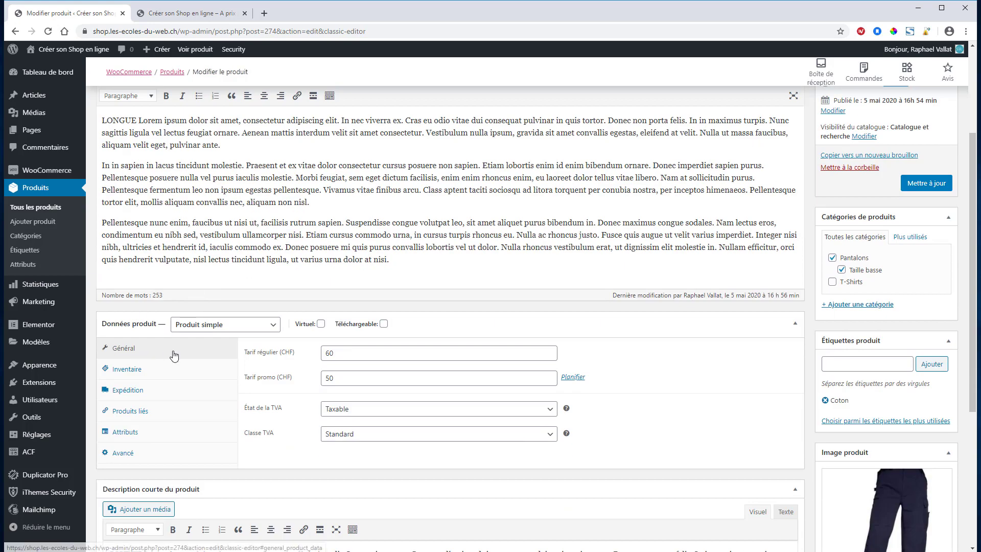
left_click(352, 434)
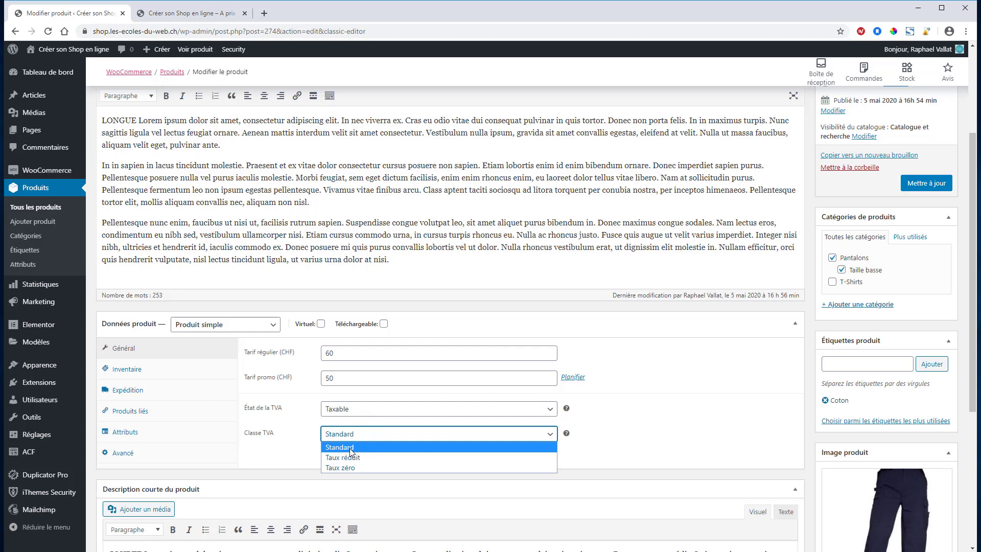
left_click(351, 448)
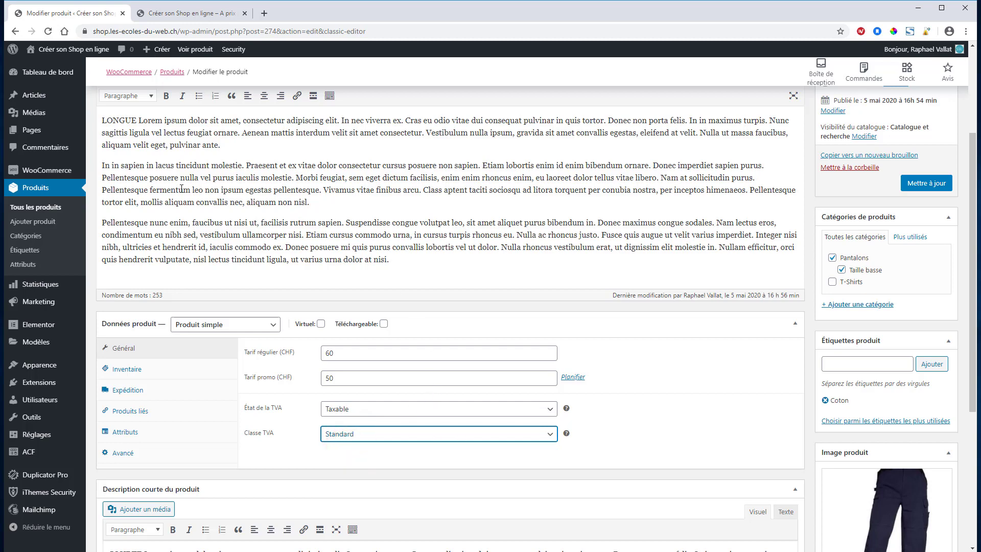
mouse_move(46, 171)
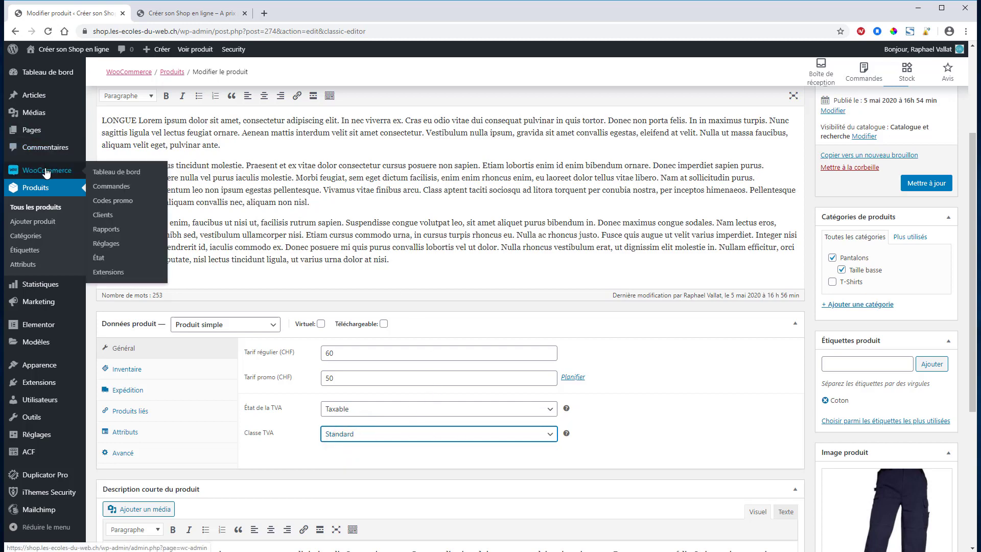
left_click(122, 172)
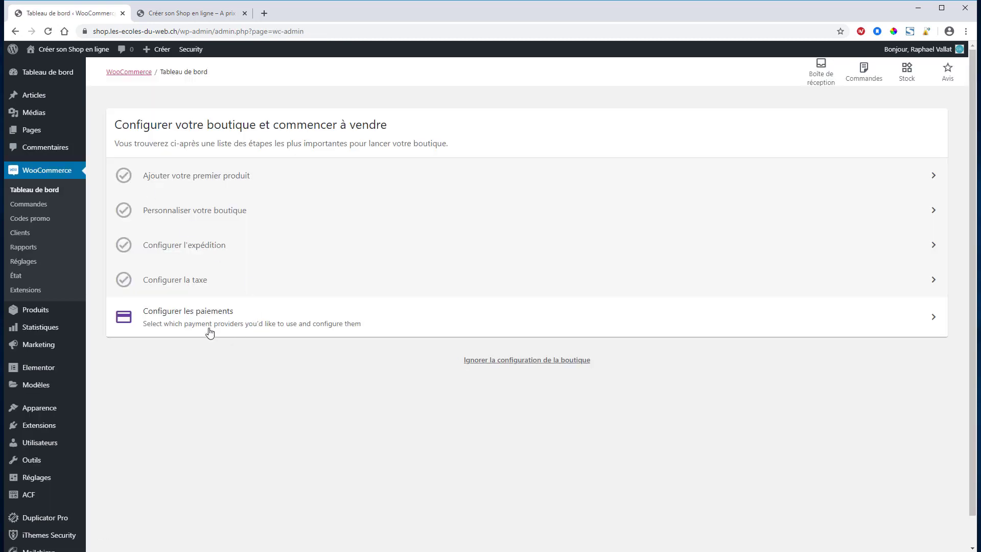
Step: Open the payments setup step and view the paypal.png example in Photos
left_click(199, 319)
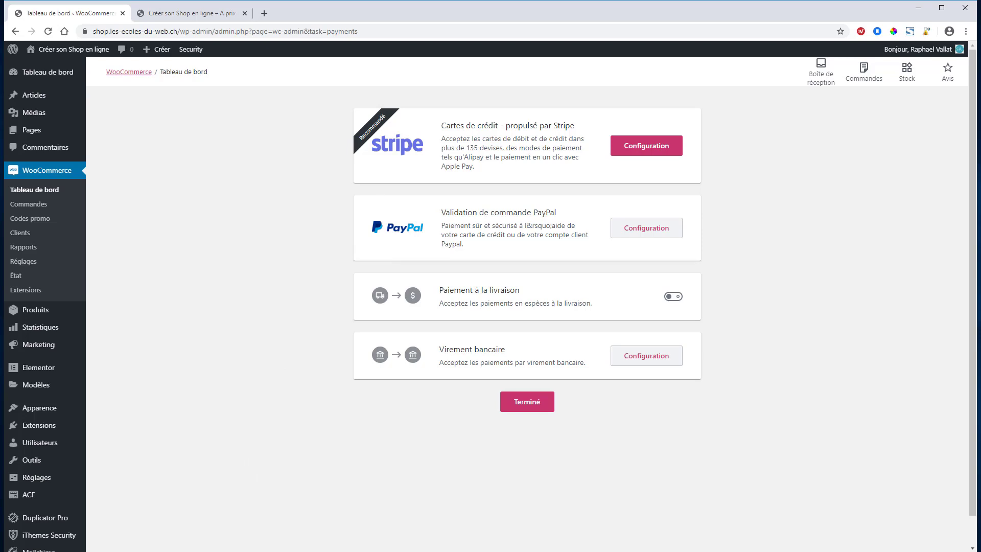
left_click(211, 547)
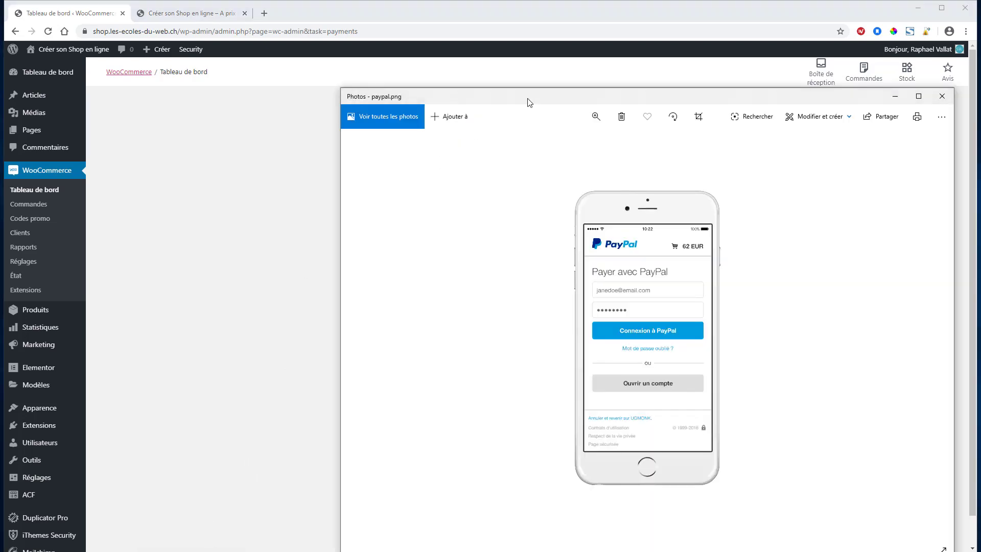
Step: Move the paypal.png Photos window aside and close it
left_click_drag(529, 100, 384, 56)
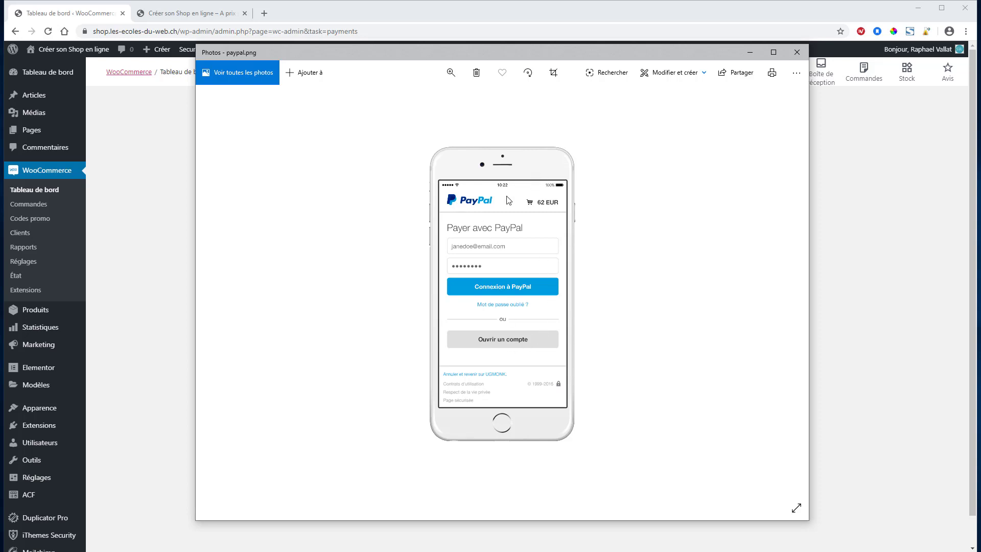
left_click(797, 52)
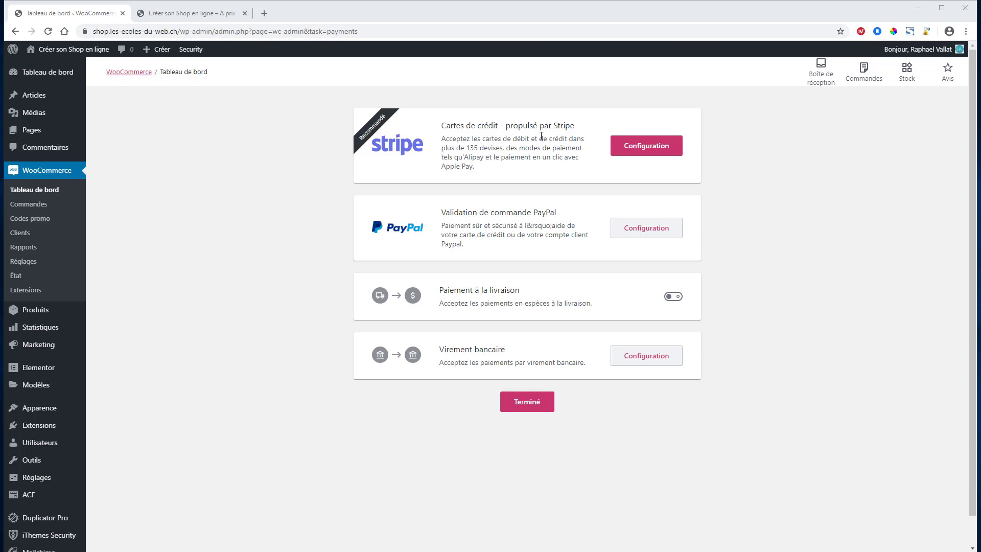
left_click(645, 144)
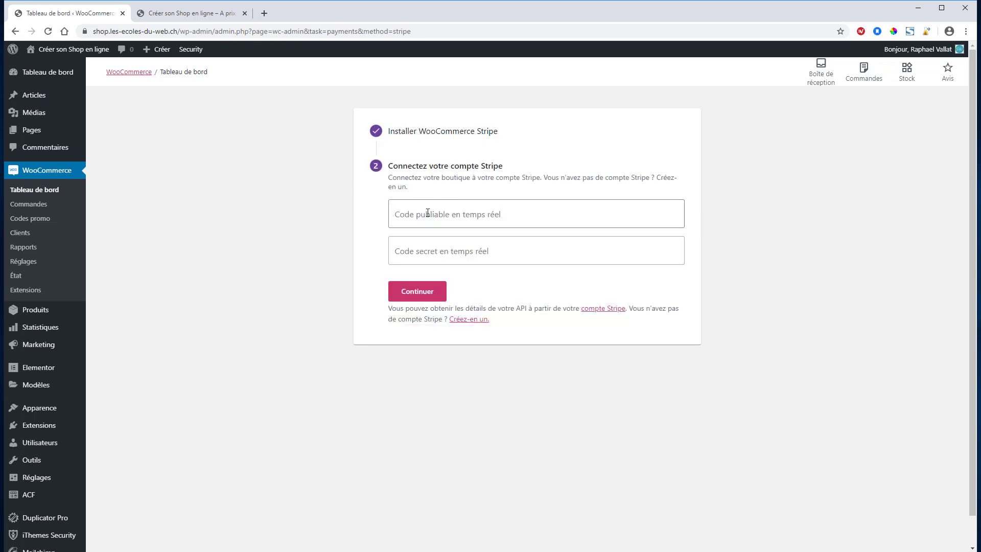
left_click(407, 215)
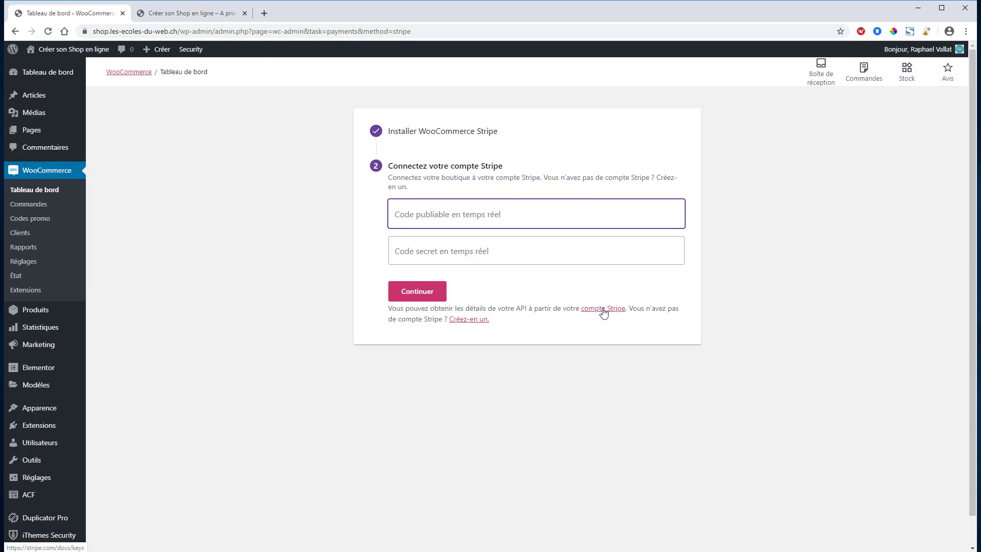
left_click(471, 319)
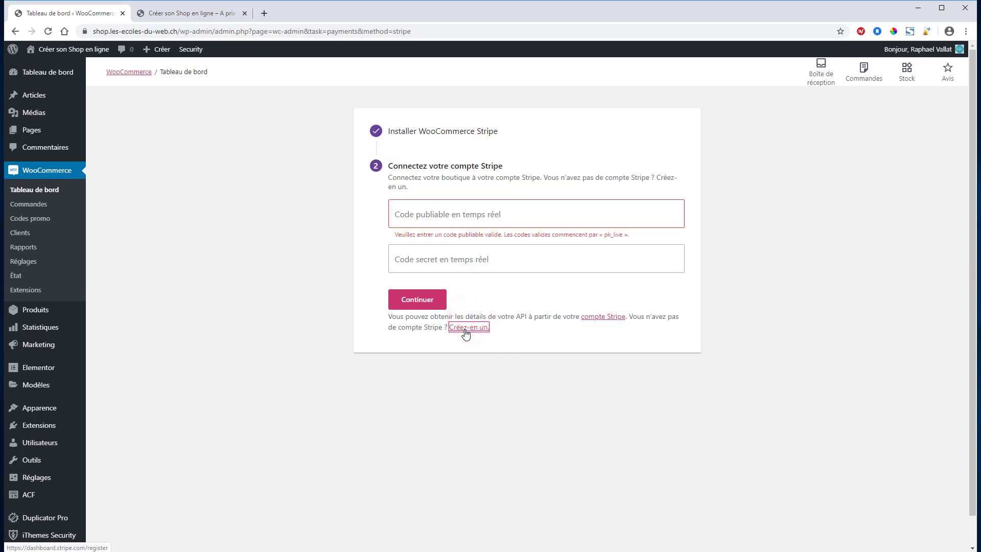
left_click(466, 331)
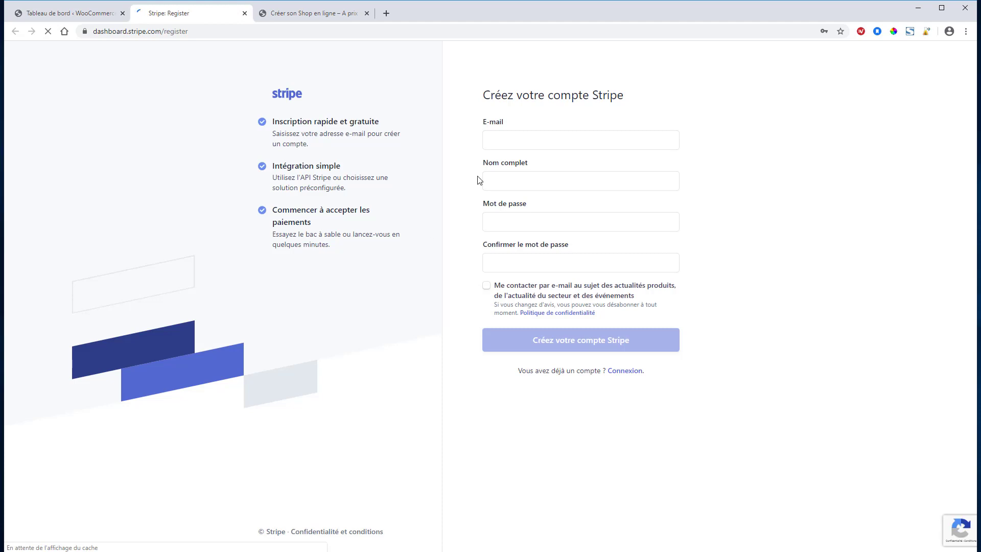
Step: Fill in the sign-up e-mail and the account holder's full name on Stripe's registration form
left_click(503, 138)
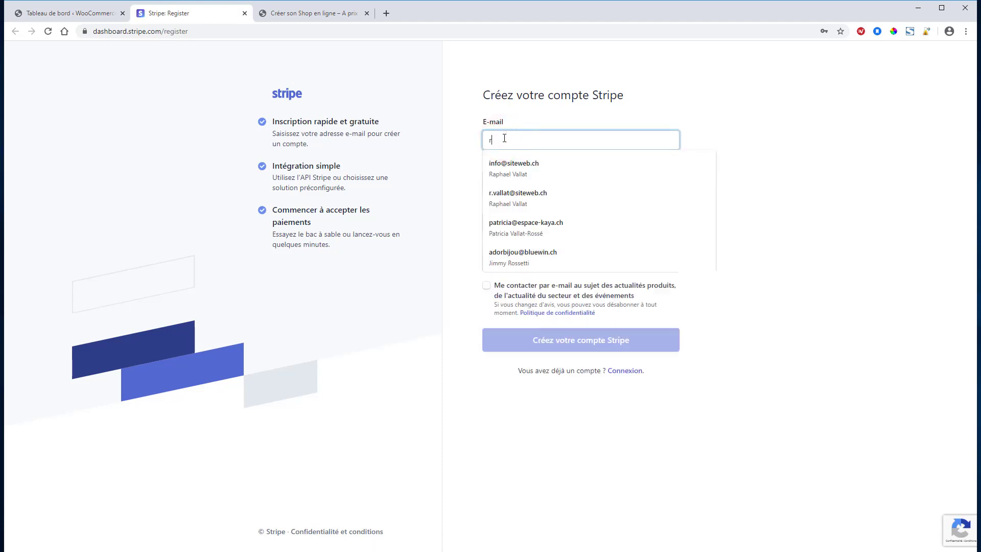
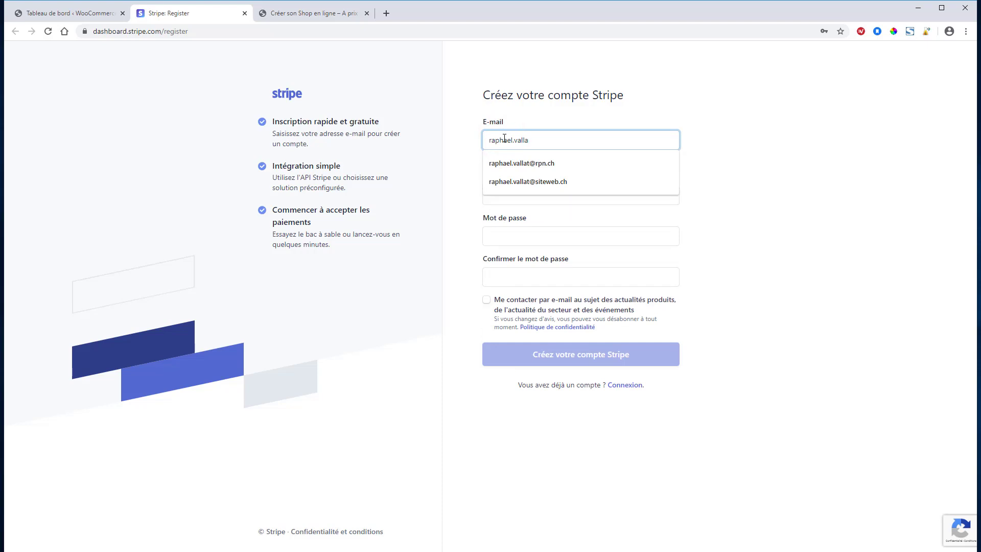
left_click(529, 182)
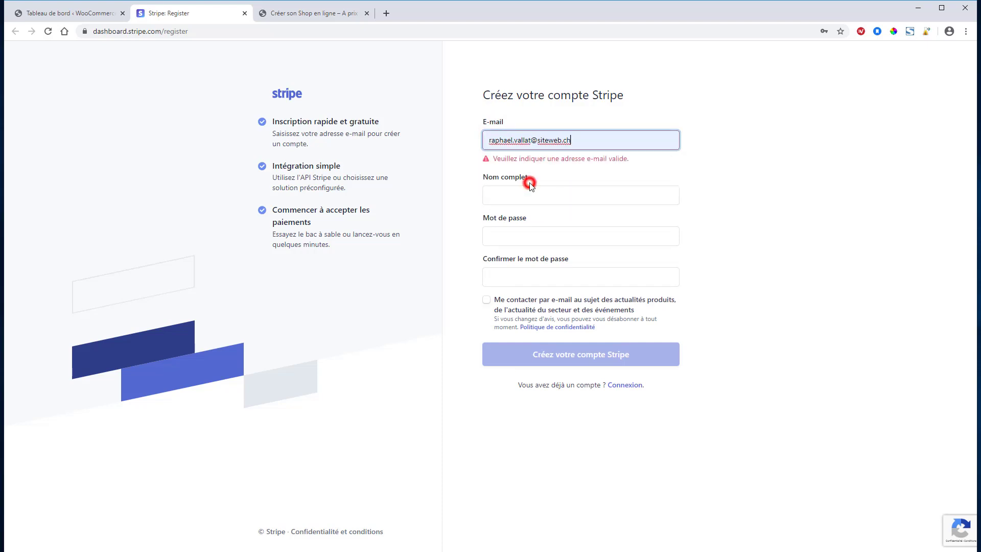
left_click(498, 180)
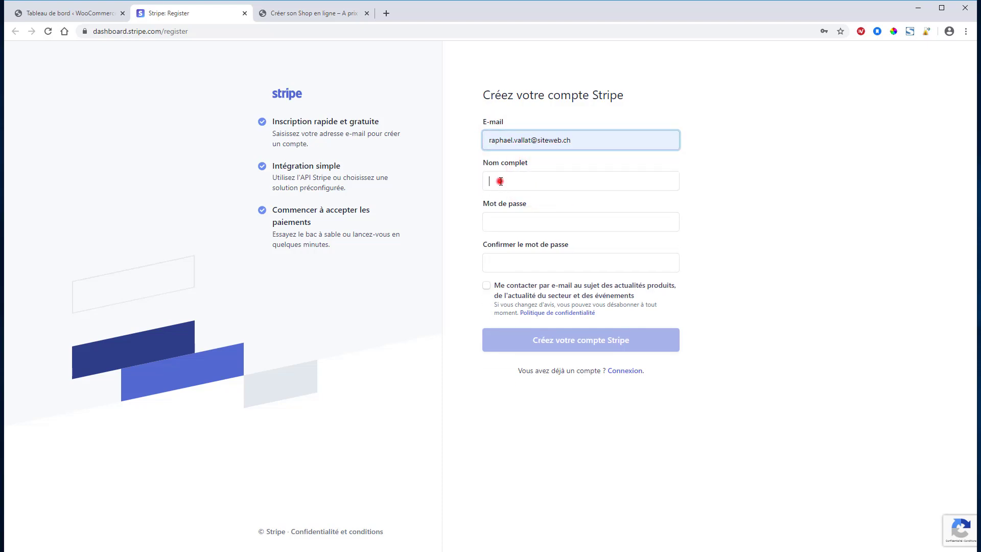
left_click(503, 200)
Step: Enter and confirm the account password, then create the Stripe account
left_click(500, 220)
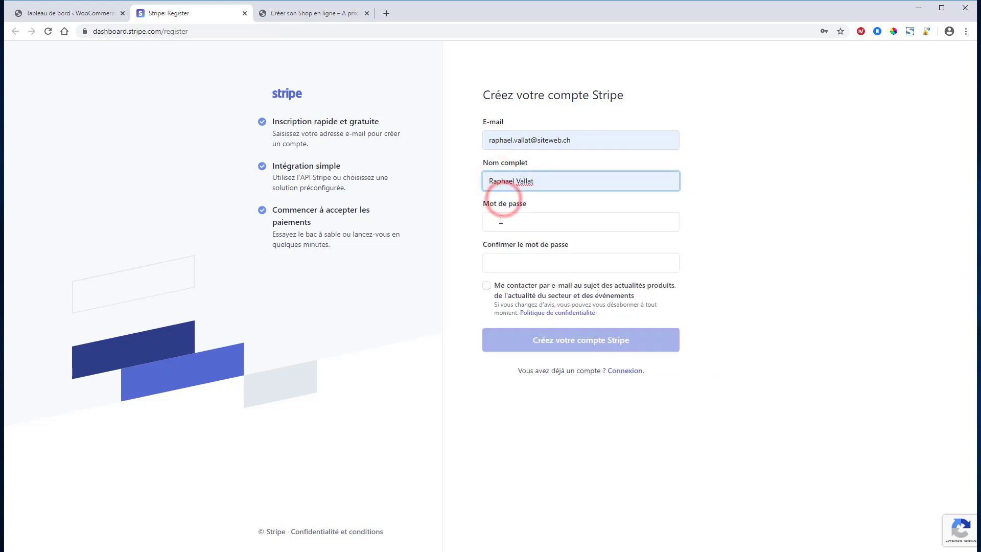
left_click(467, 224)
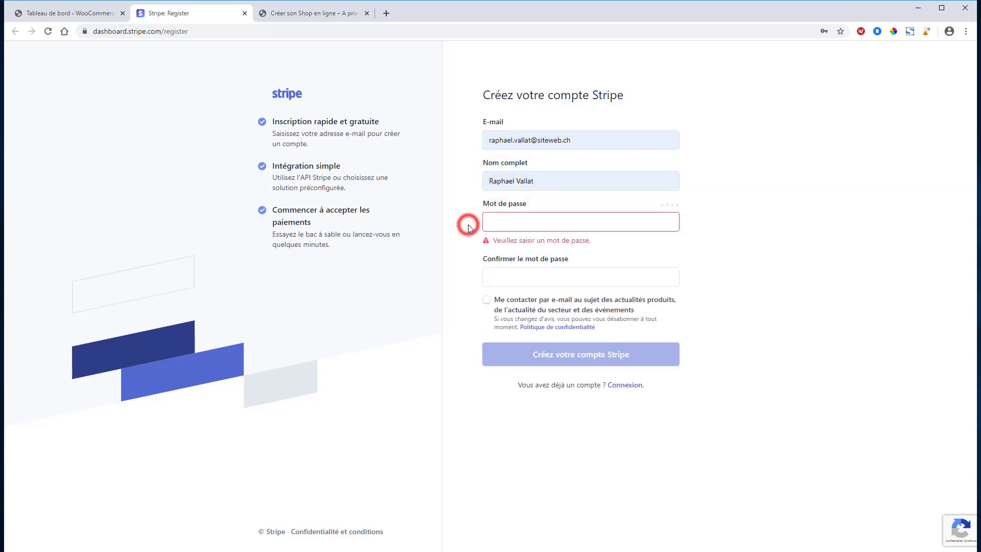
left_click(509, 223)
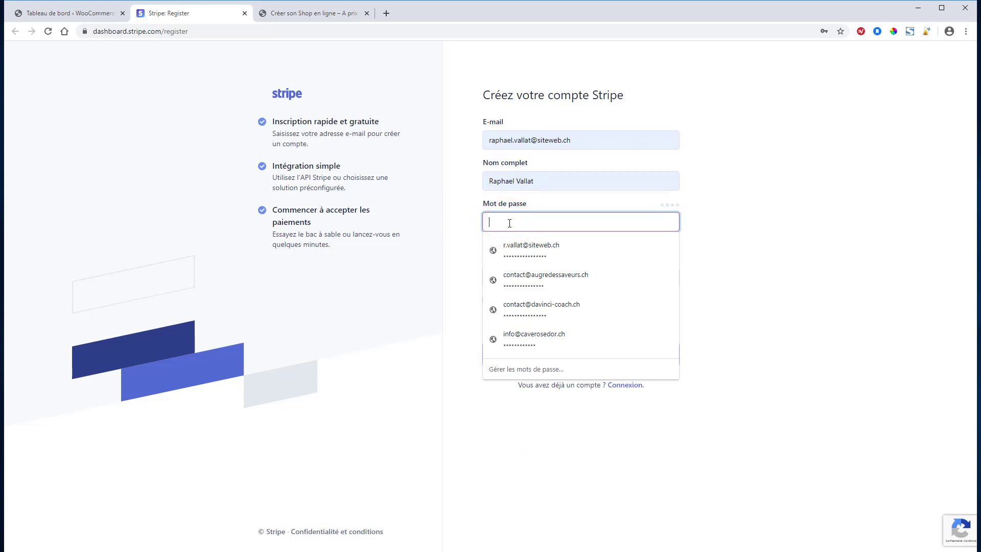
type("••••")
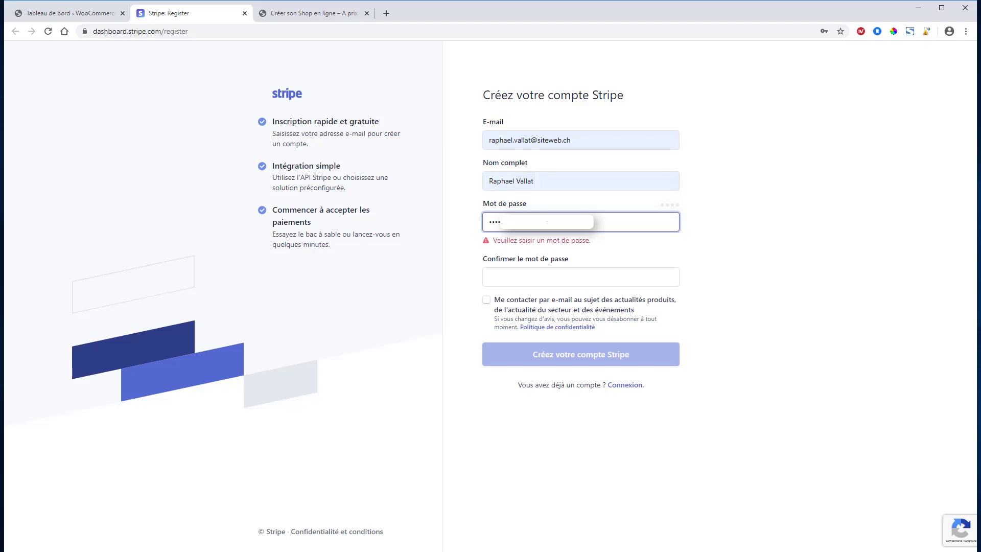
left_click(497, 280)
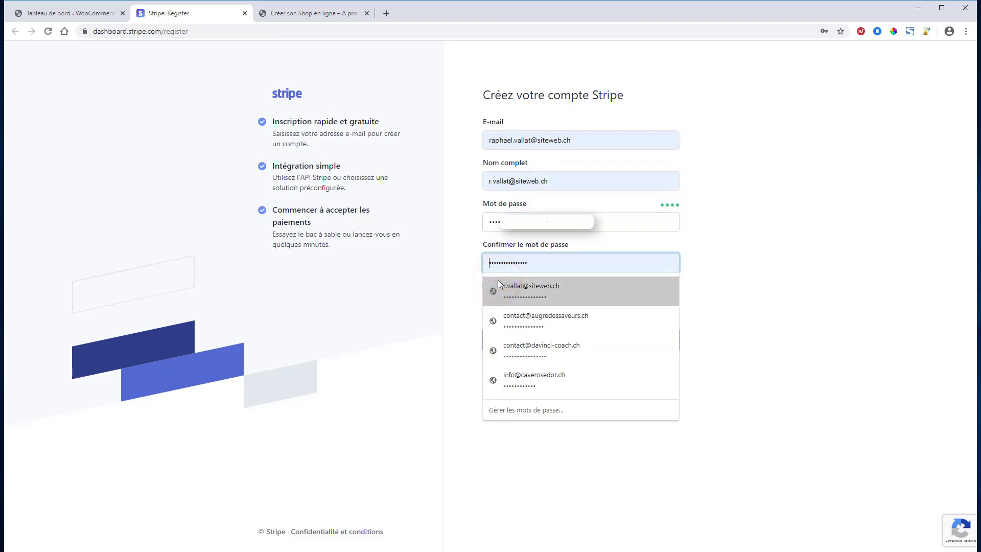
left_click(451, 263)
left_click(498, 263)
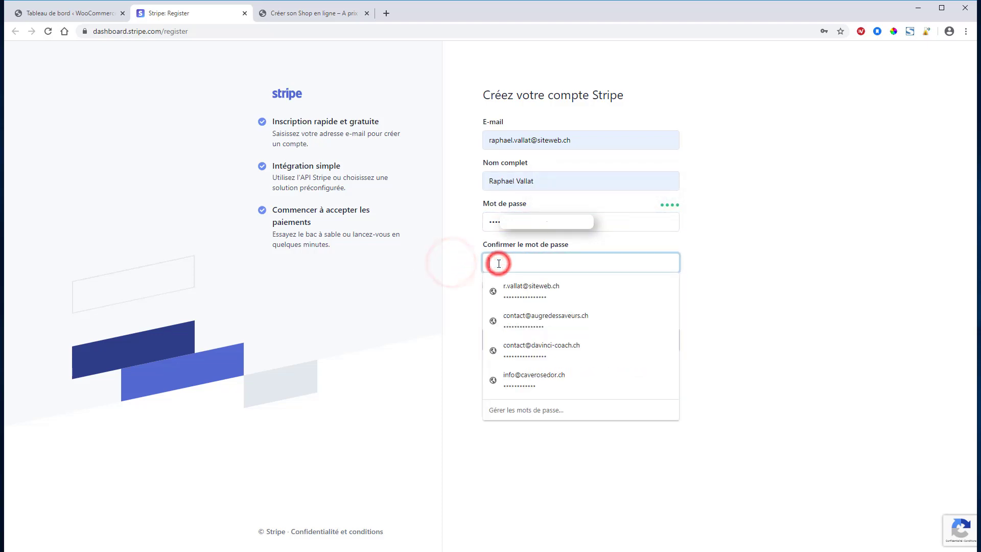
type("••••")
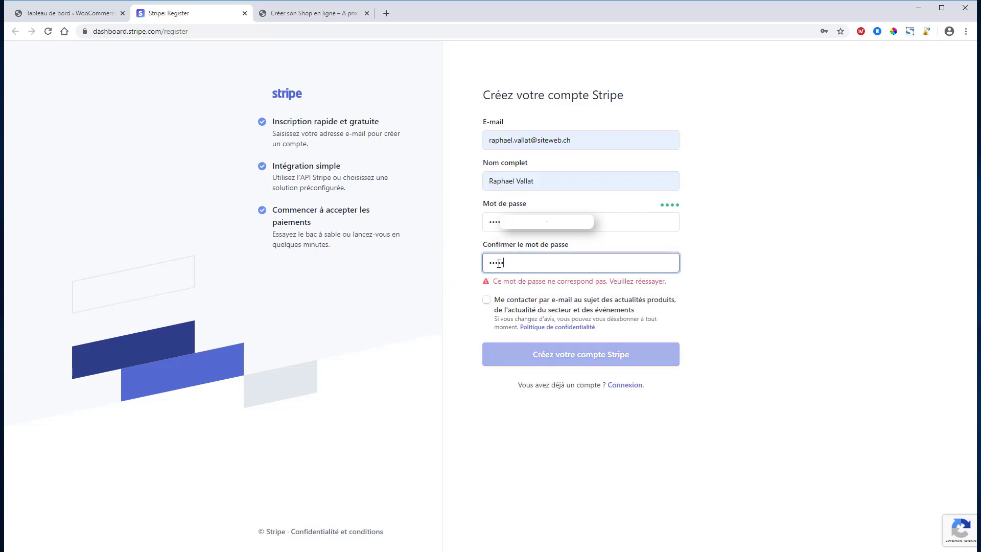
type("••••")
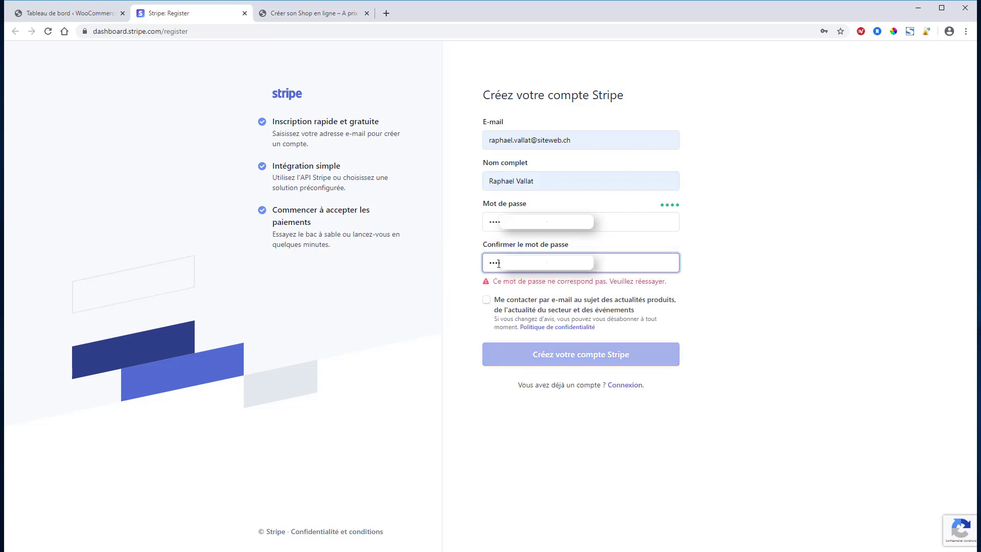
type("••••")
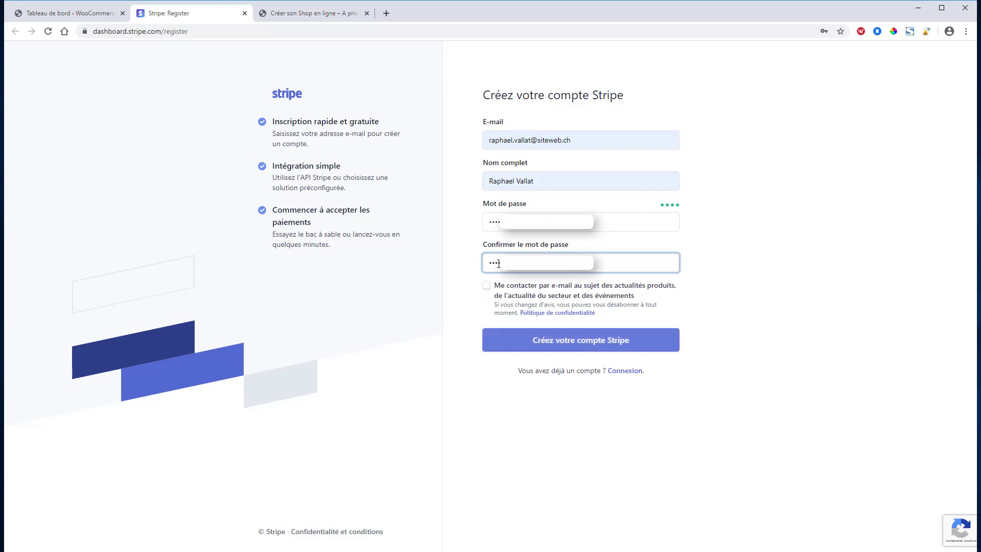
left_click(741, 255)
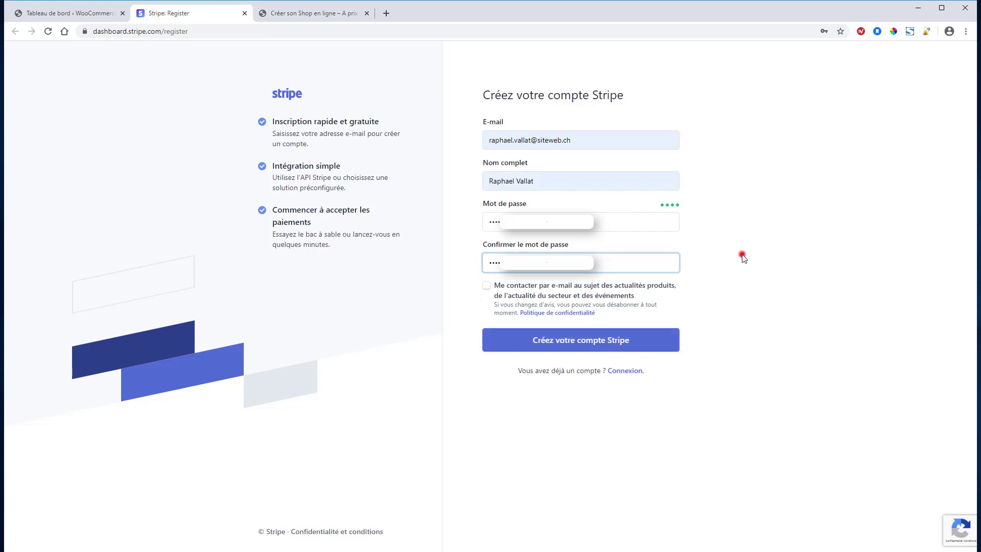
left_click(564, 340)
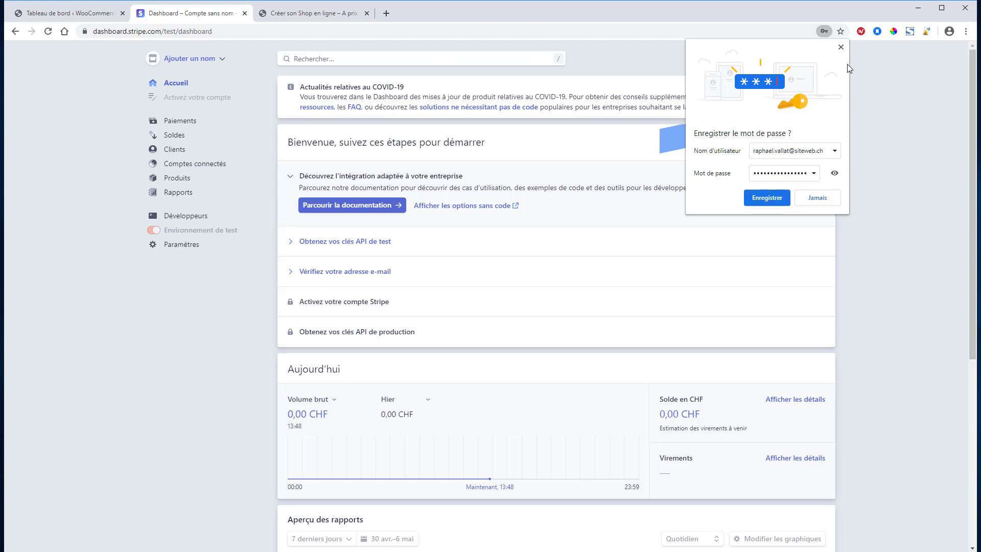
Step: Dismiss Chrome's save-password prompt and open Stripe's e-mail verification page from the locked activation step
left_click(841, 47)
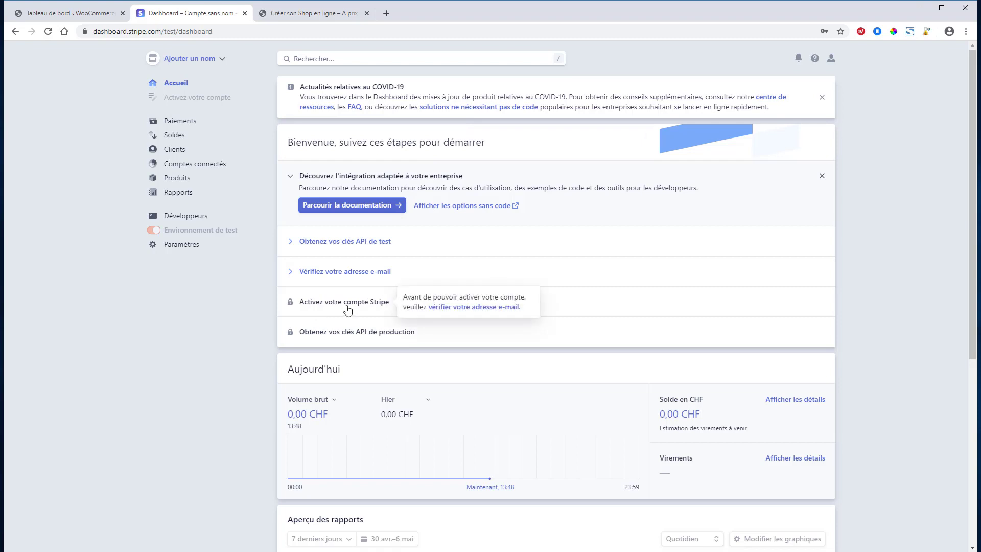
left_click(349, 305)
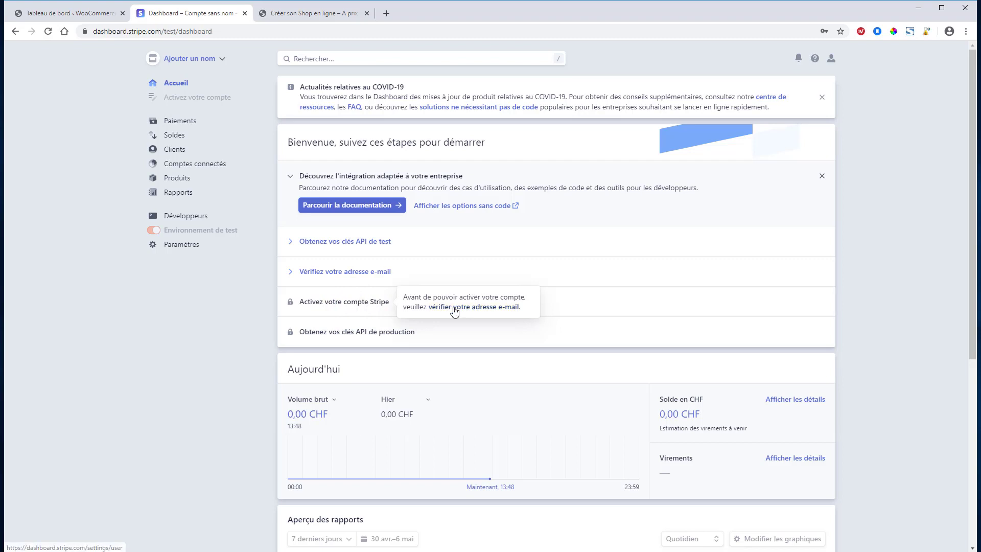
left_click(477, 308)
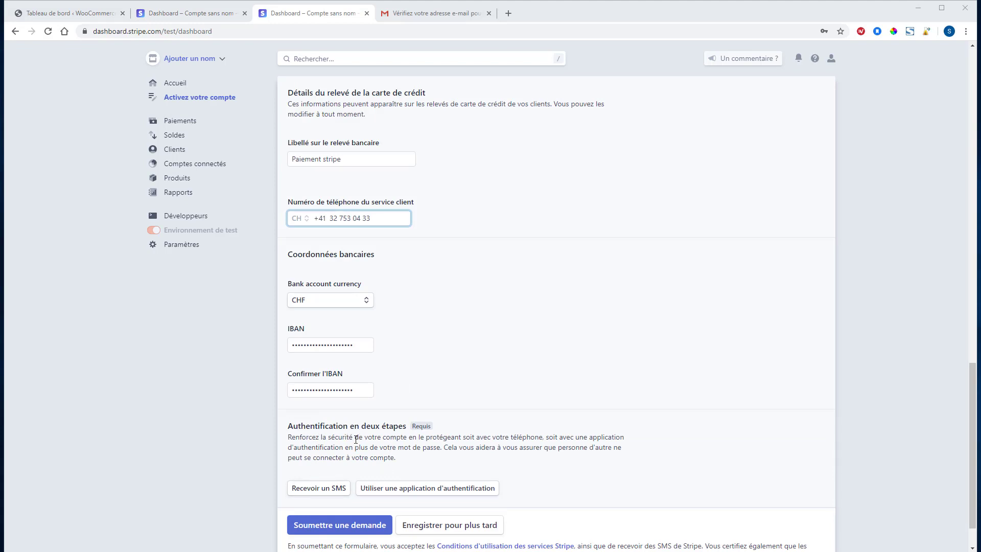
Step: Enable SMS two-factor authentication with the mobile number and texted code, copying the emergency backup code
left_click(327, 489)
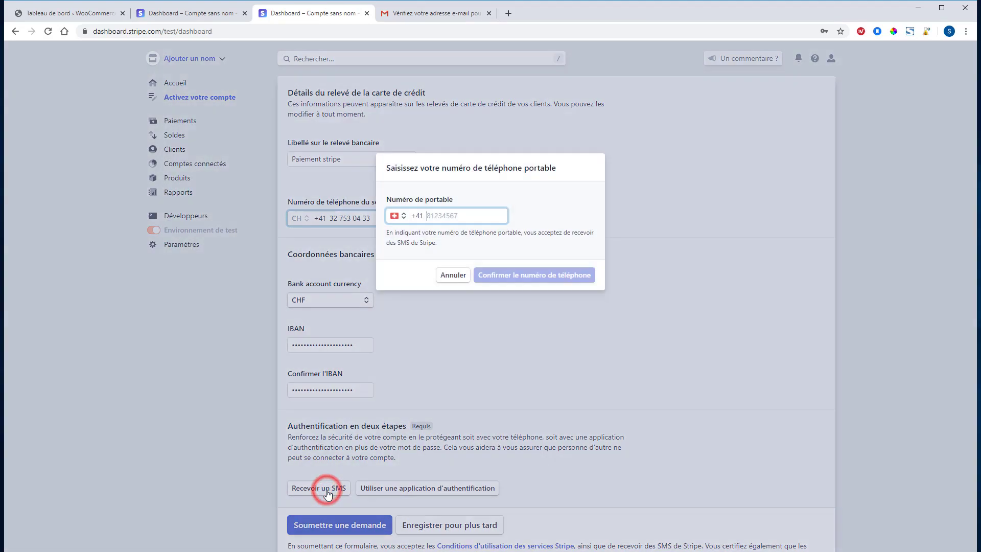
left_click(503, 215)
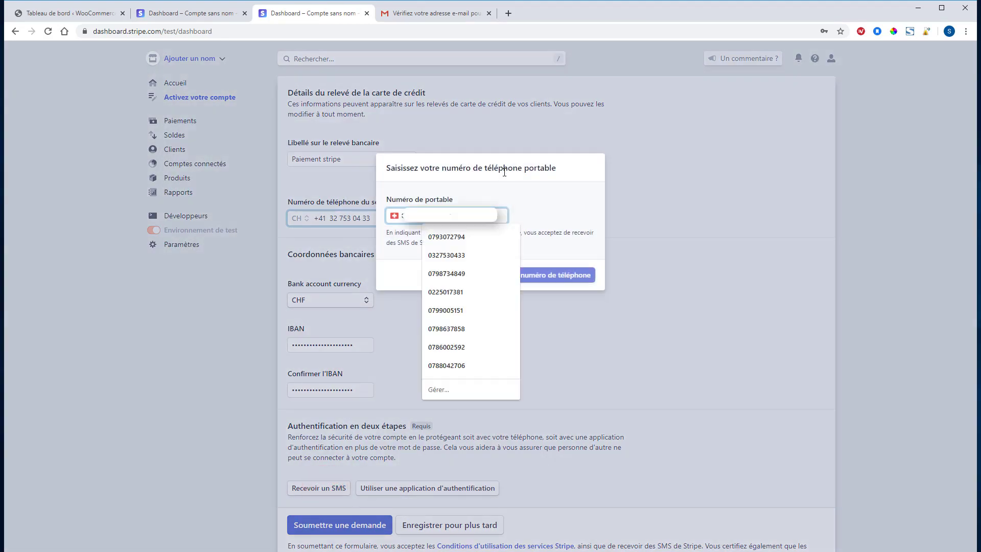
key("Escape")
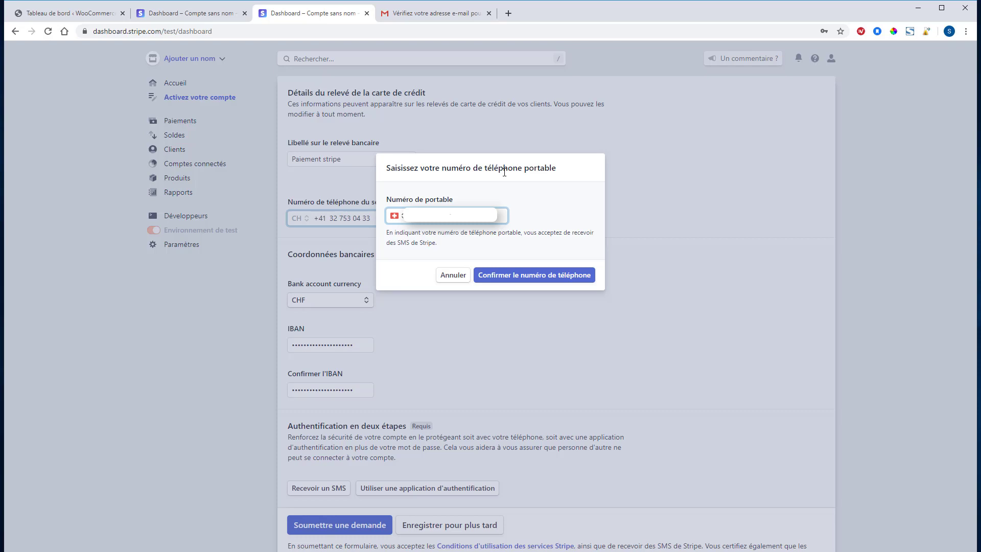
left_click(550, 278)
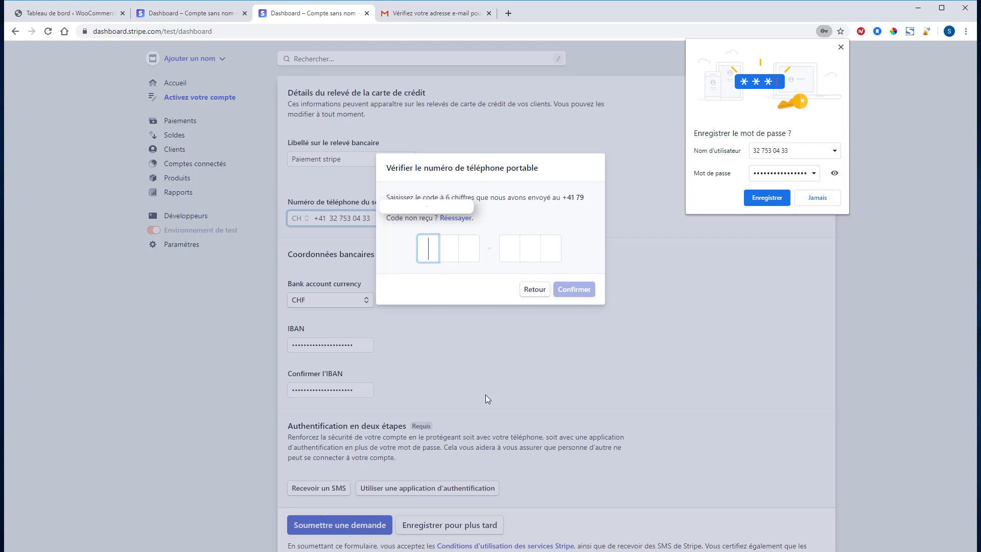
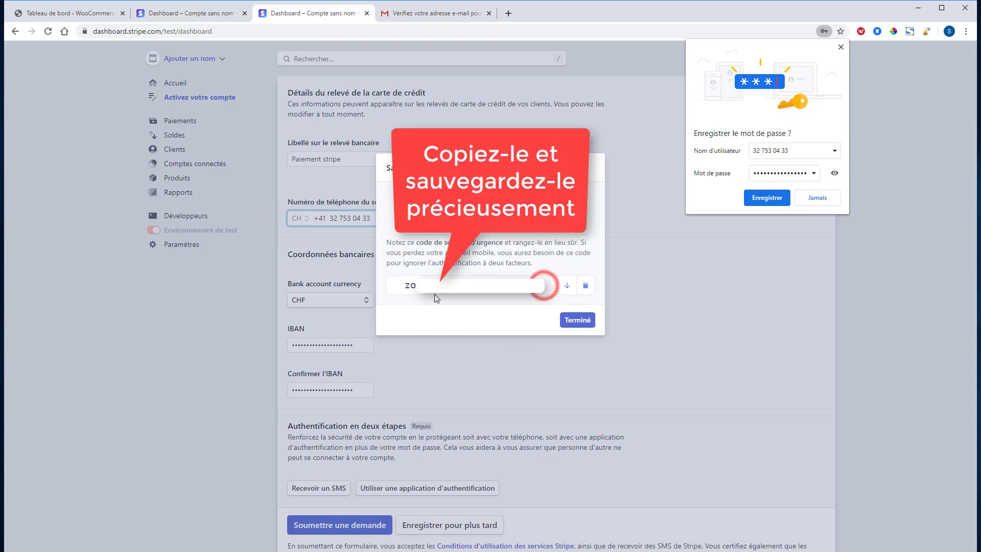
left_click_drag(437, 298, 403, 292)
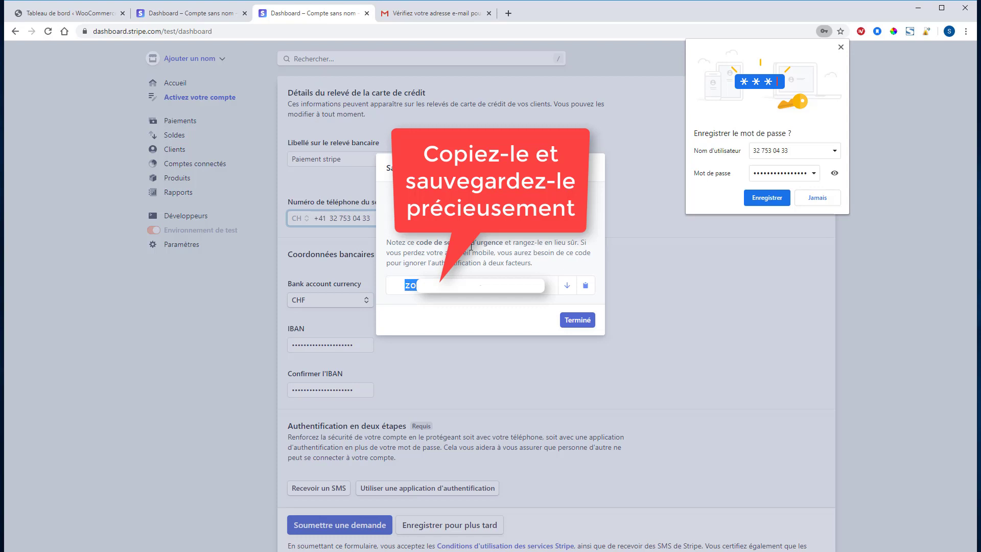
left_click(579, 320)
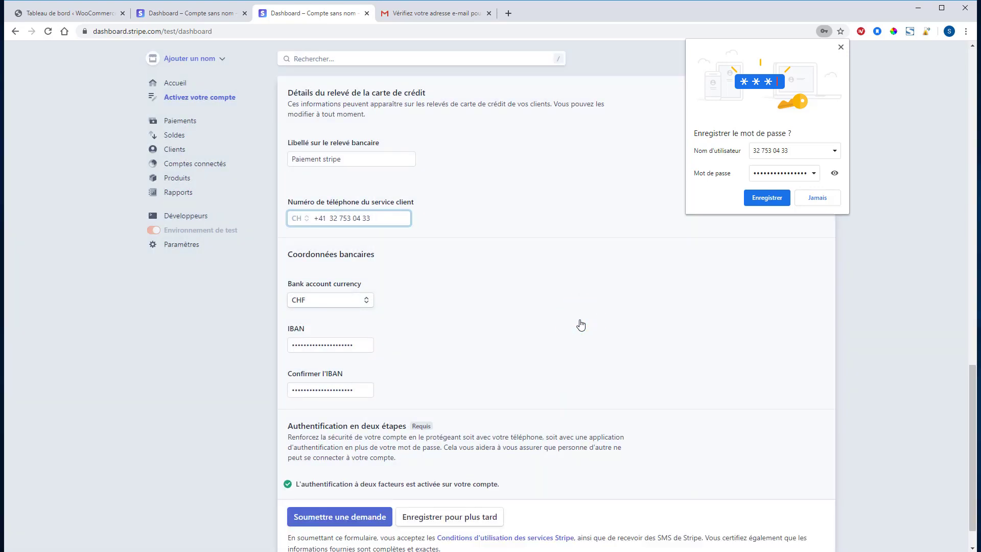
Step: Submit the Stripe activation request ('Soumettre une demande') and dismiss the save-password popup
left_click(347, 518)
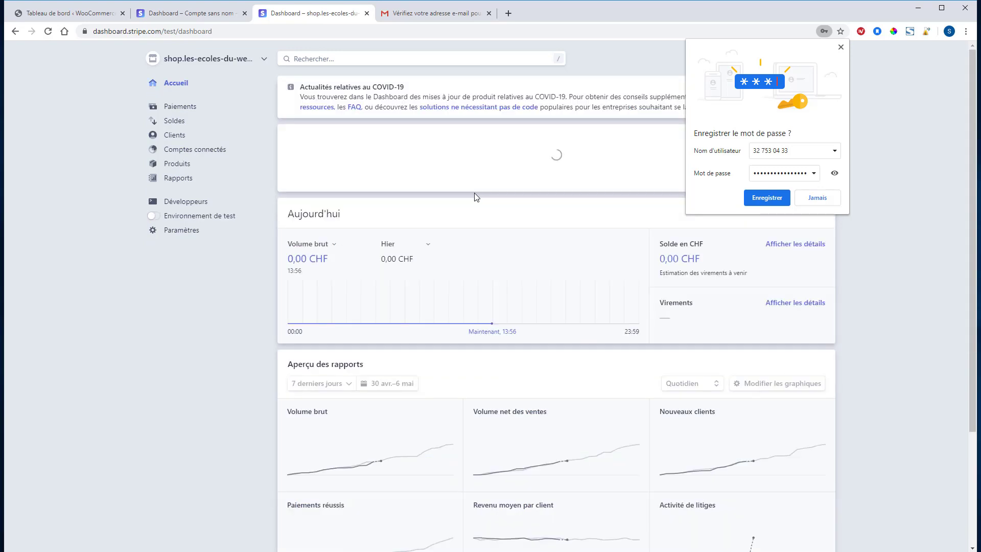
left_click(840, 46)
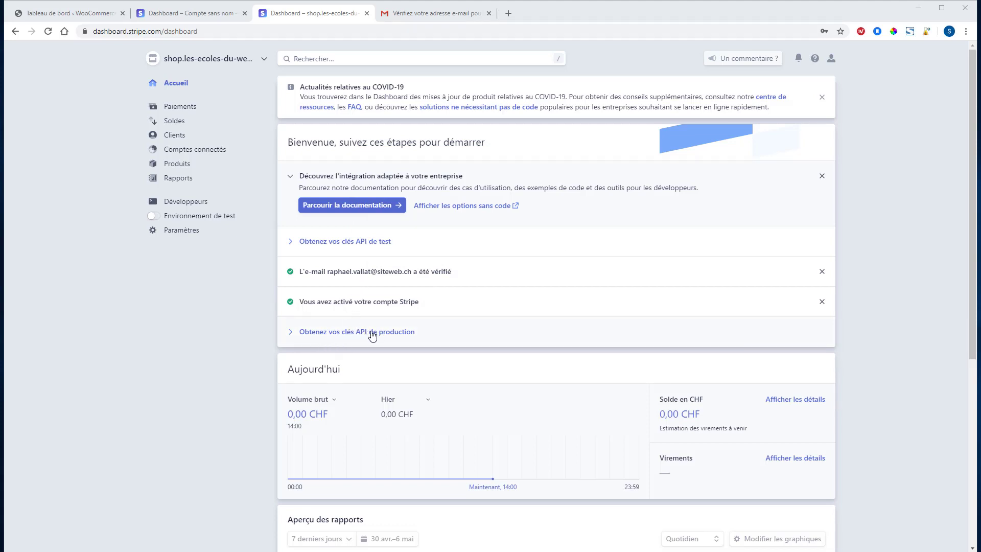
Step: Reveal Stripe's production API keys, copy the live publishable key, and return to WooCommerce
left_click(371, 331)
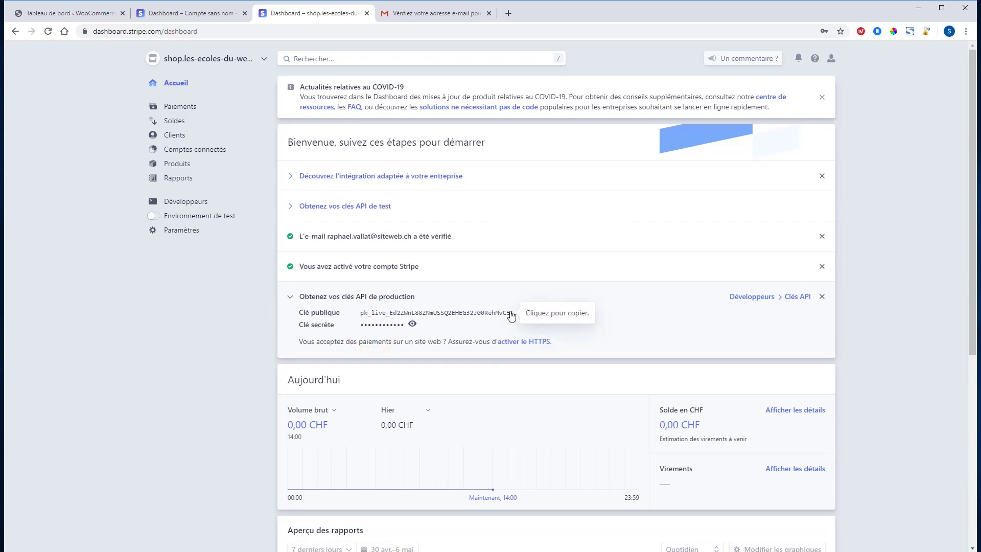
left_click_drag(514, 314, 360, 317)
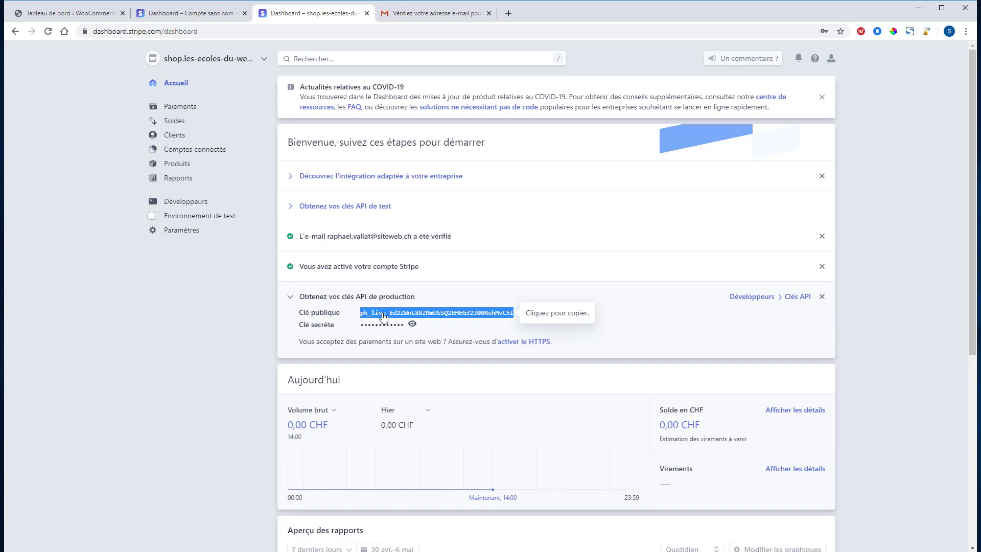
left_click(93, 12)
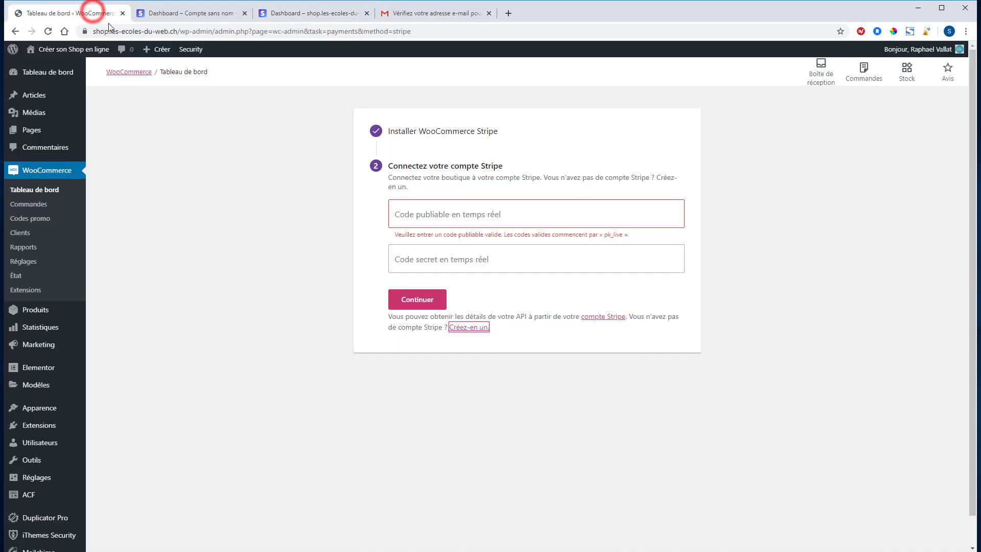
Step: Paste the live publishable key into 'Code publiable en temps réel' and return to the Stripe tab
left_click(400, 212)
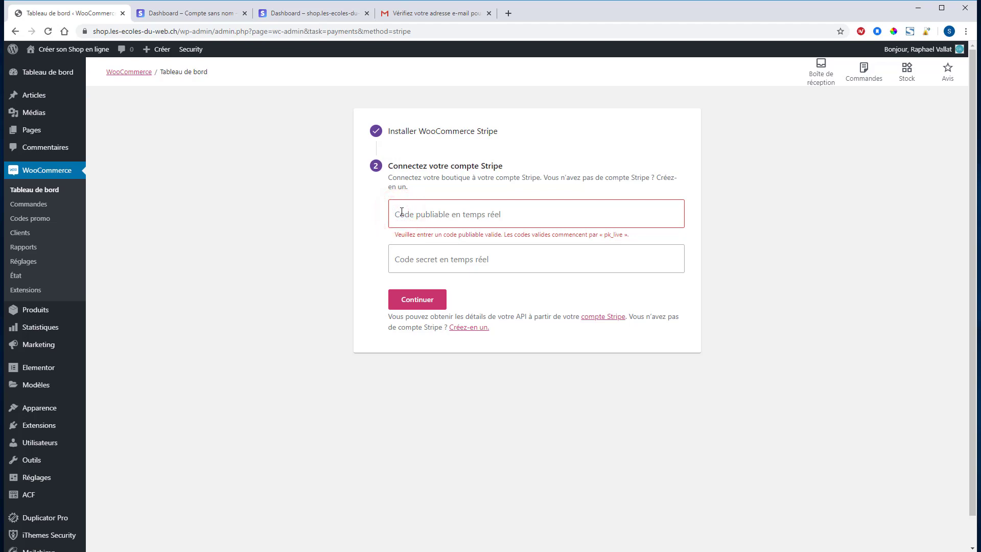
key("ctrl+v")
left_click(436, 244)
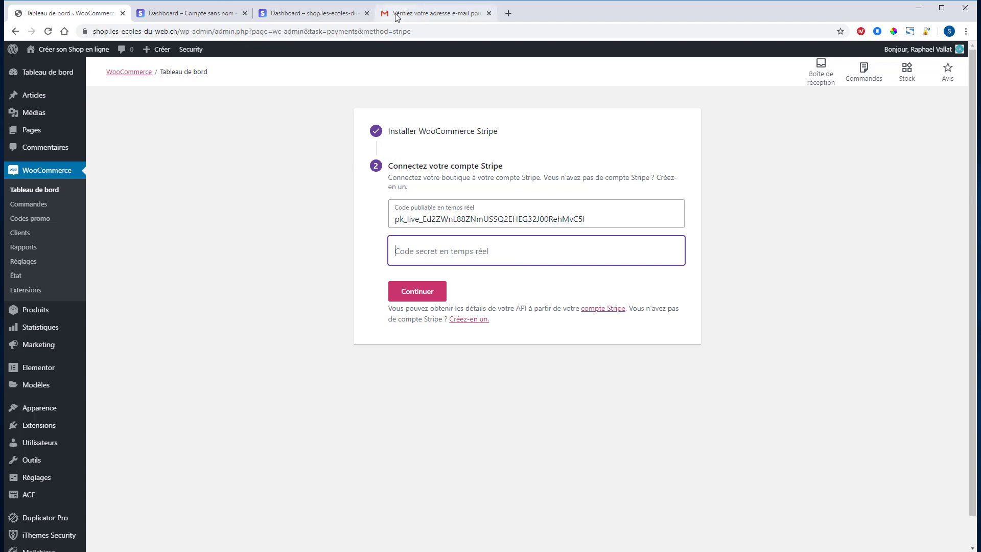
left_click(281, 17)
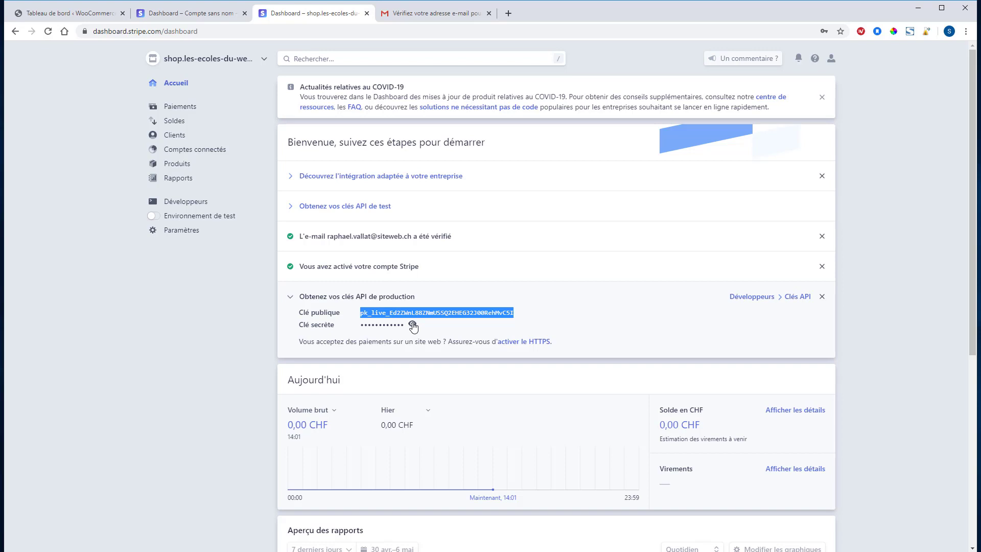
Step: Reveal and copy Stripe's live secret key, then return to the WooCommerce Stripe setup tab
left_click(412, 325)
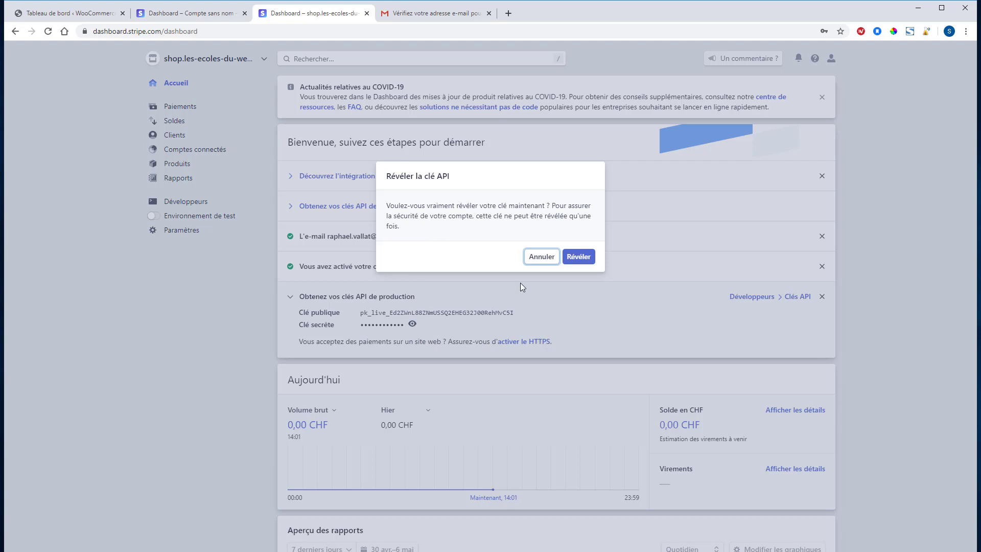
left_click(583, 257)
left_click(575, 251)
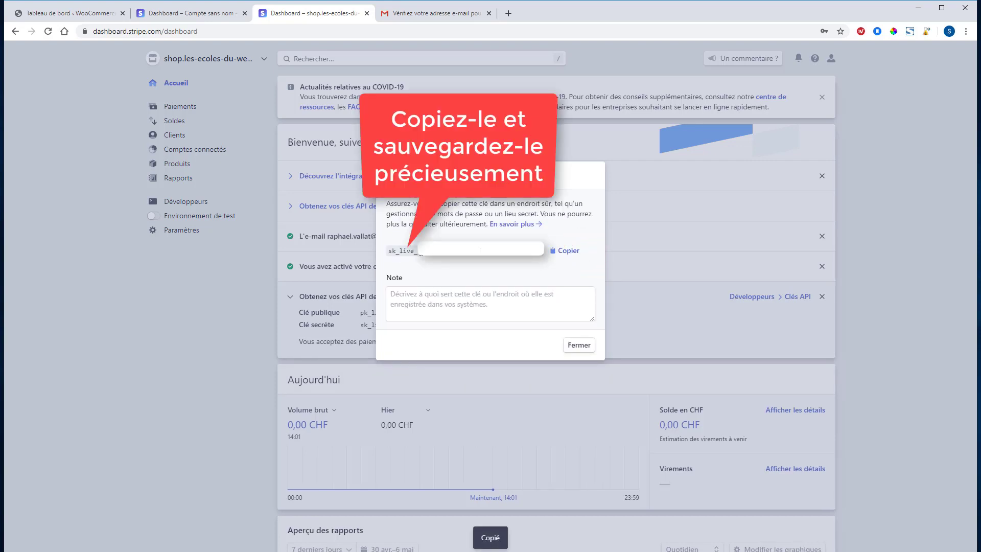
left_click(565, 253)
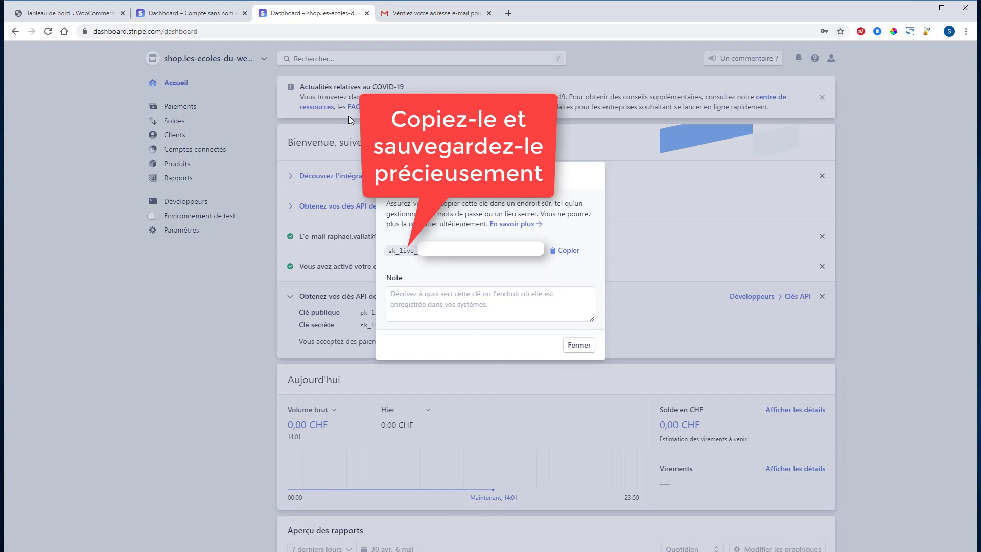
left_click(98, 14)
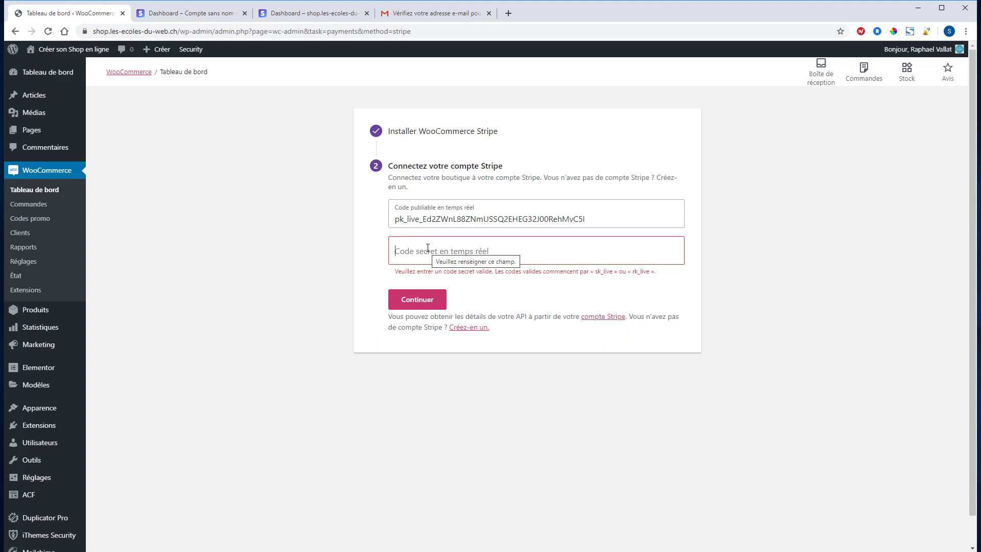
Step: Paste the live secret key into 'Code secret en temps réel' and continue to connect Stripe
key("ctrl+v")
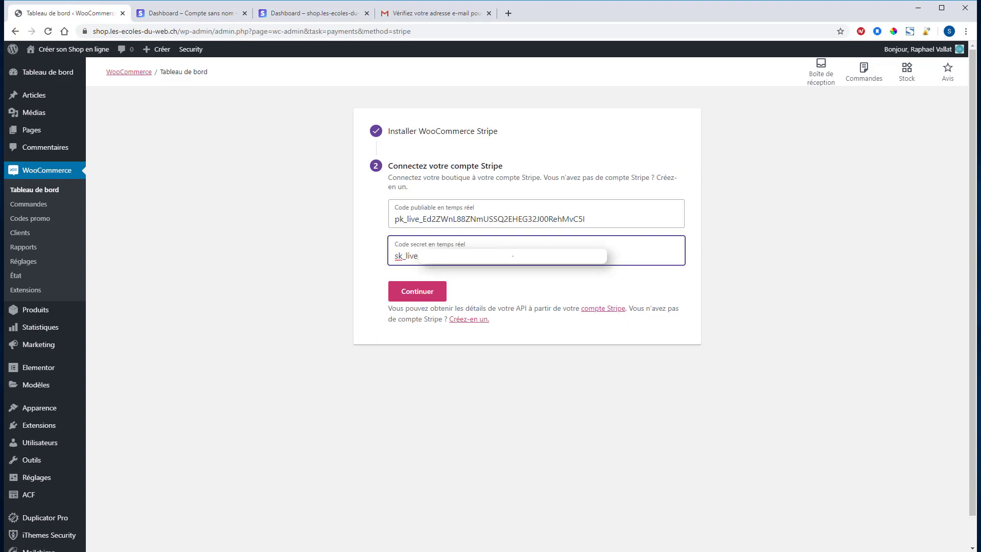
left_click(422, 255)
left_click(391, 254)
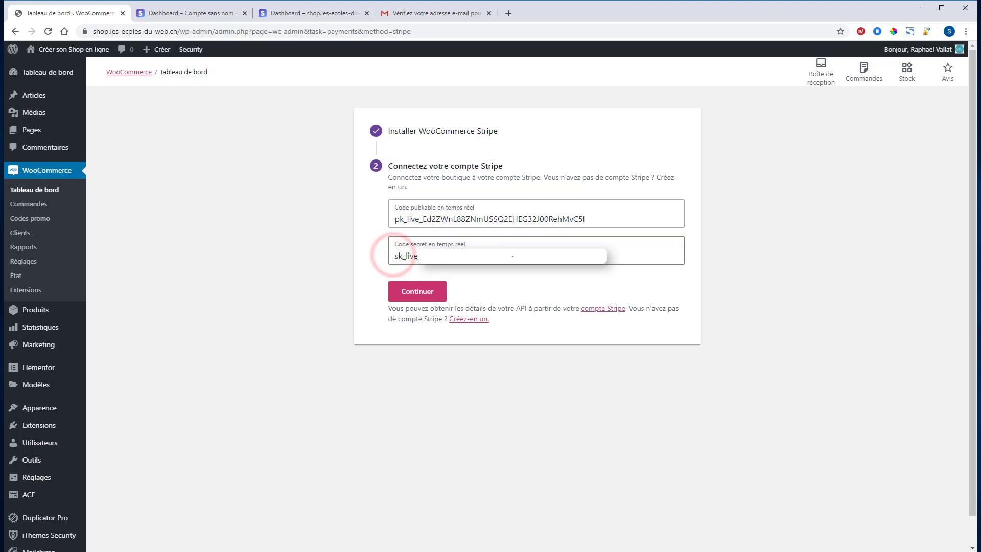
left_click(393, 256)
key("ctrl+a")
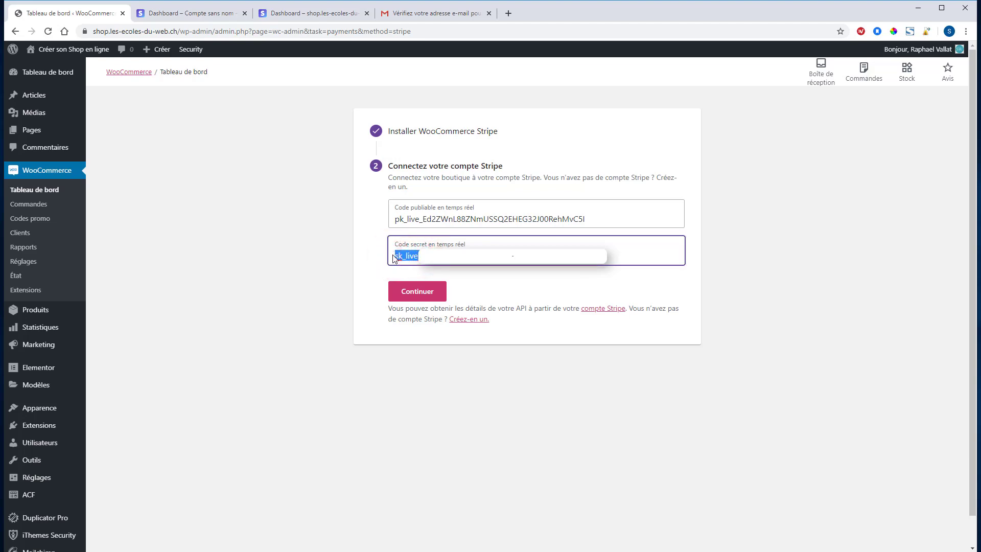
left_click(423, 296)
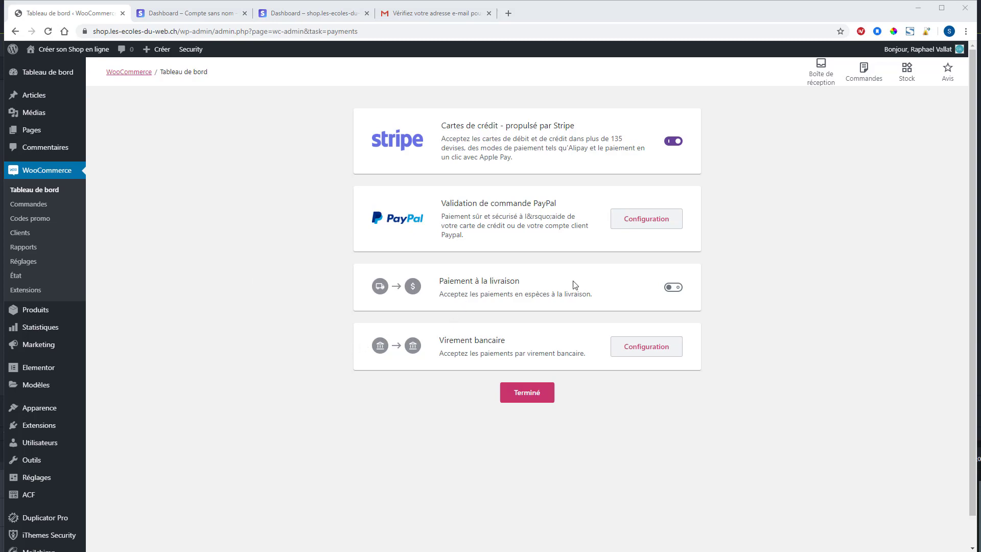
Step: Turn on cash on delivery and open the bank transfer details form
left_click(671, 289)
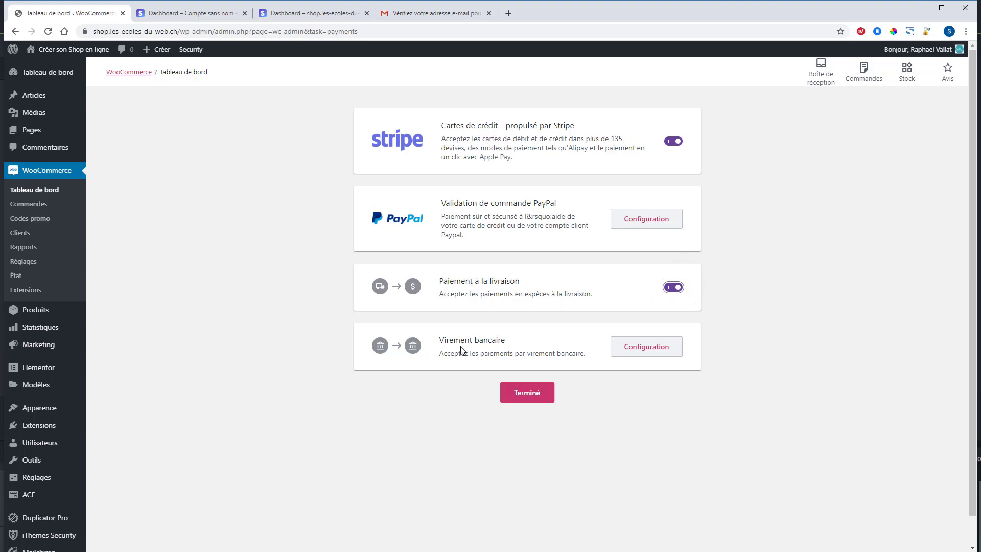
left_click(643, 351)
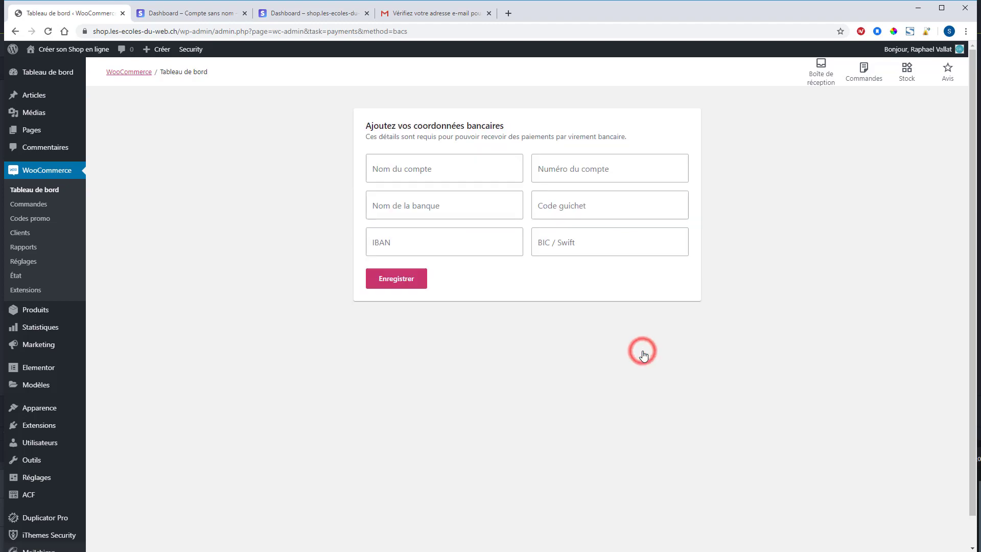
left_click(375, 174)
left_click(386, 206)
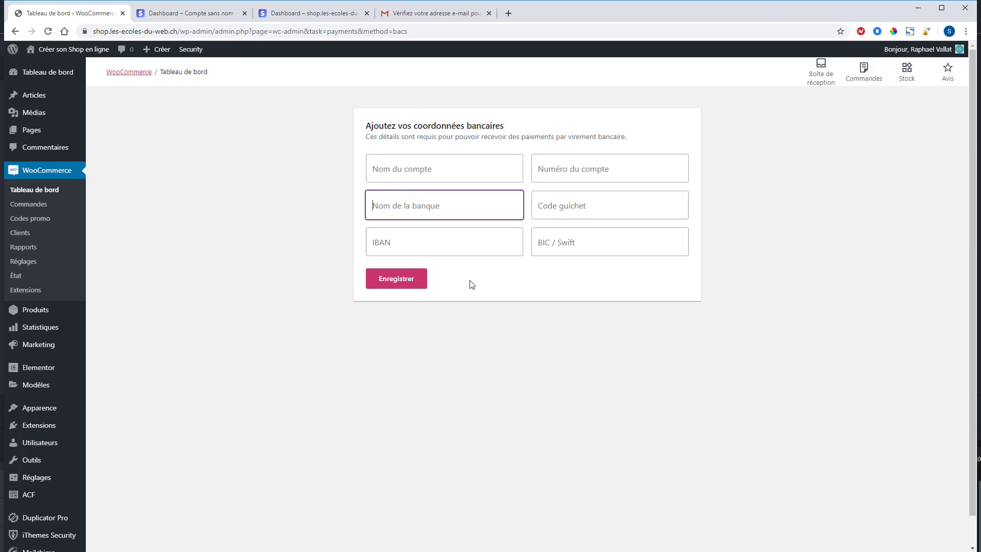
left_click(404, 280)
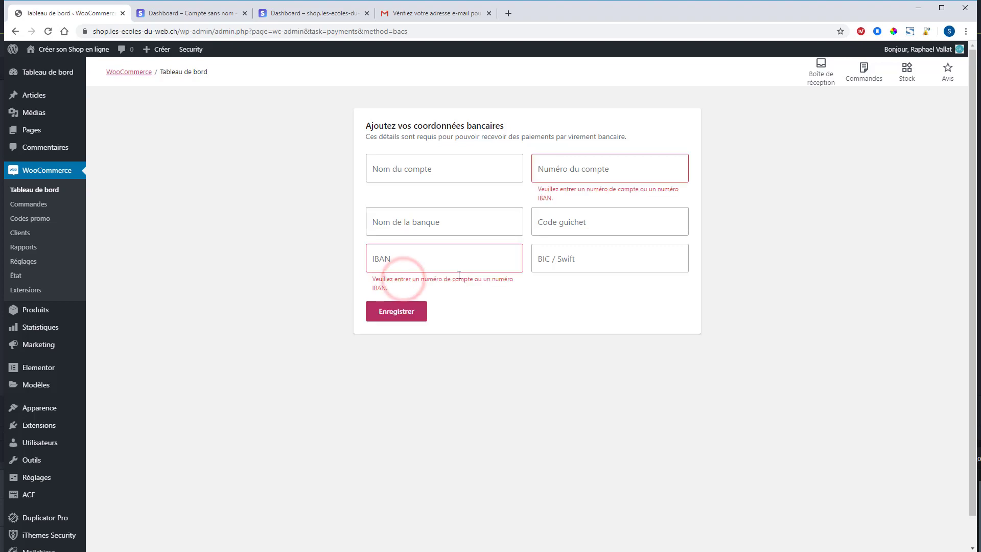
Step: Save placeholder IBAN and account number for bank transfer, then mark the payments step done
left_click(429, 258)
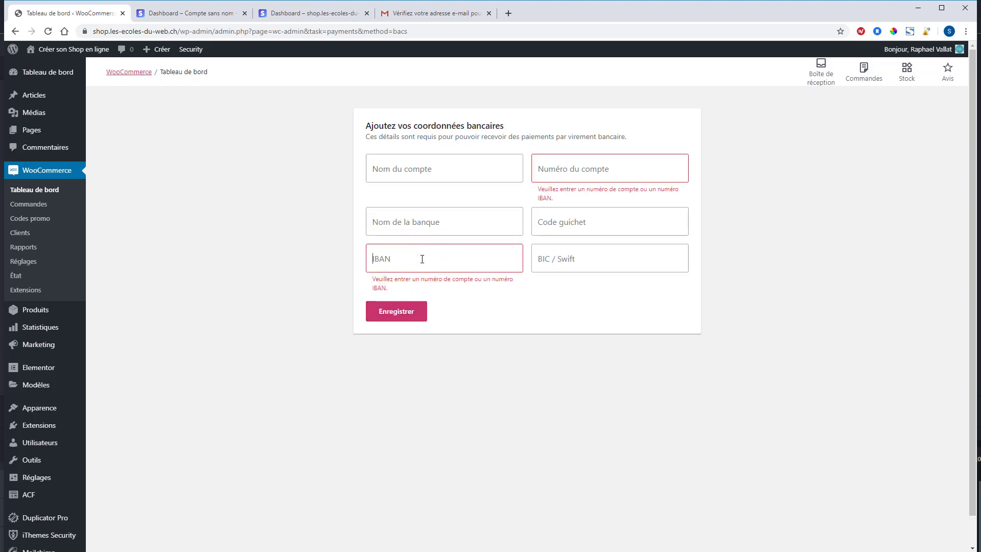
type("ch0900")
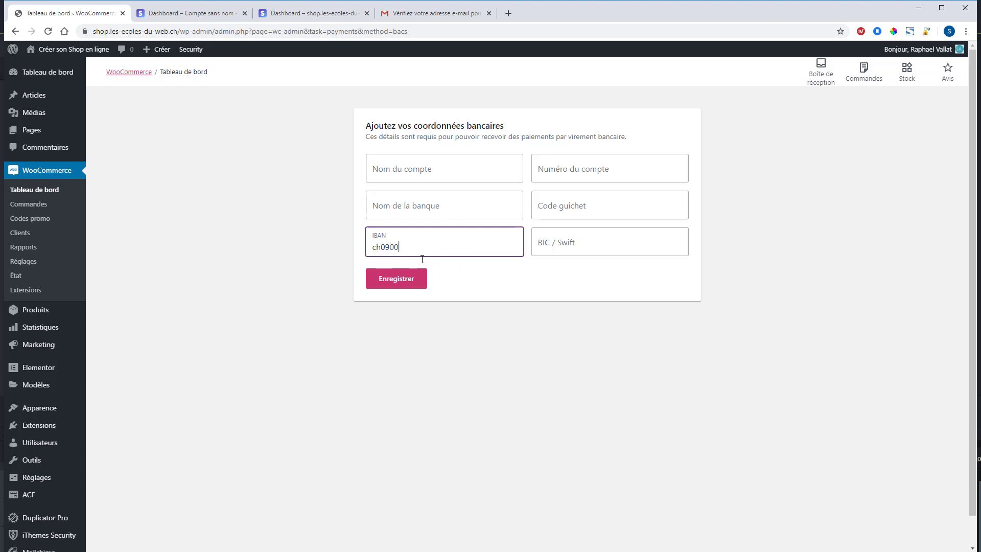
type("0000000000")
left_click(566, 183)
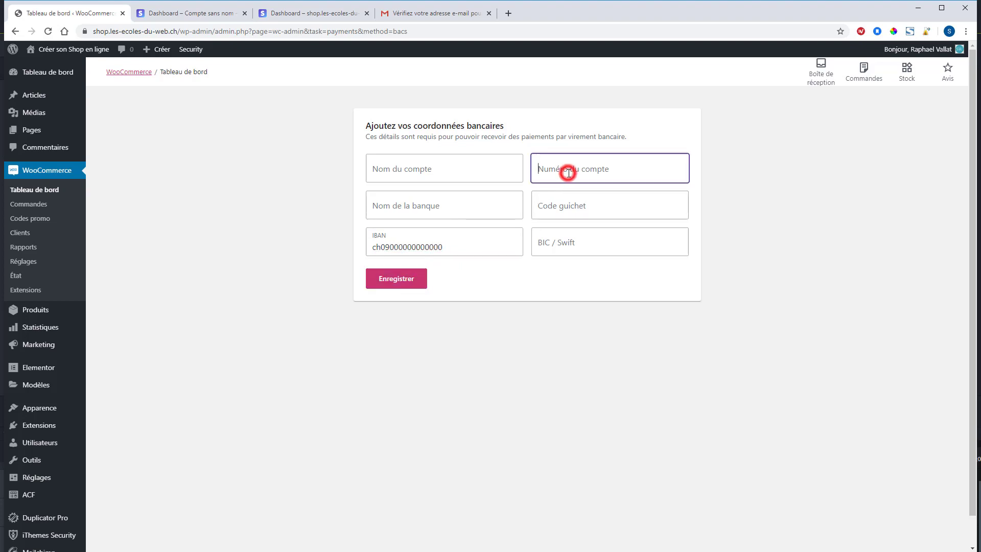
type("000000000000000")
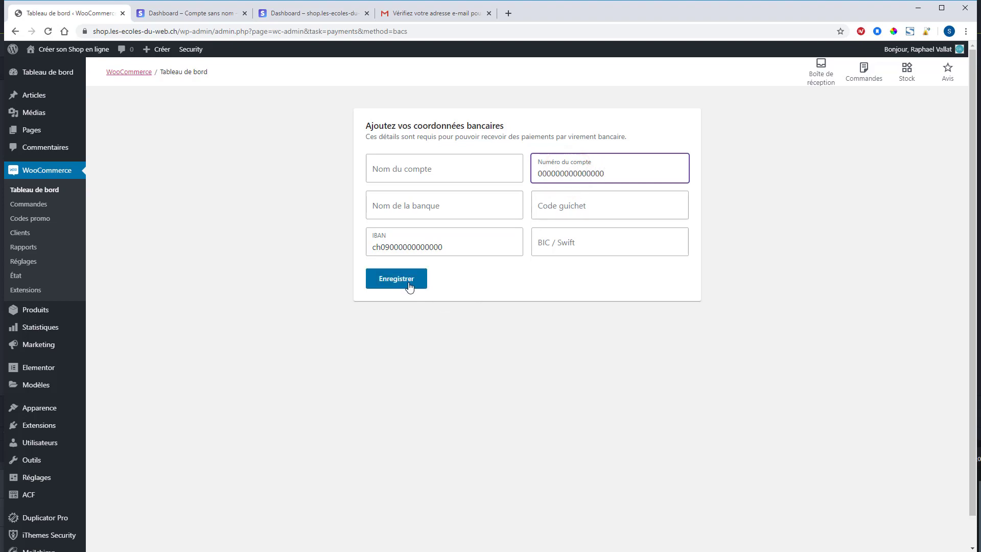
left_click(410, 285)
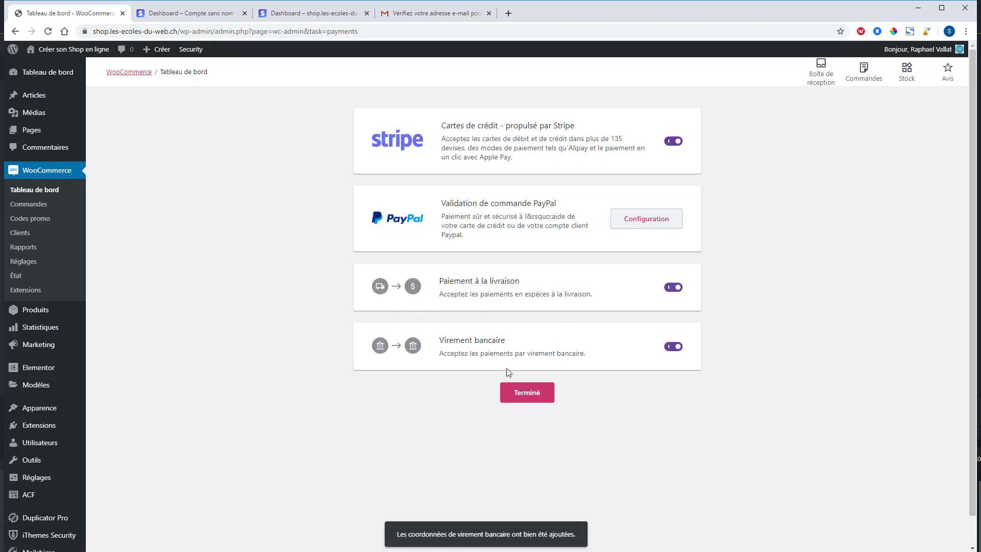
left_click(527, 394)
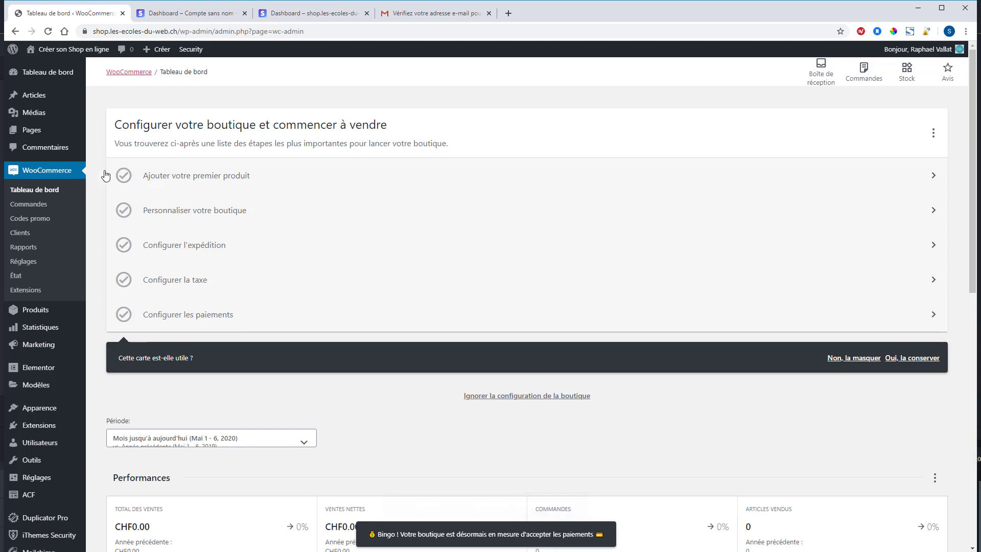
Step: Open WooCommerce Réglages > TVA, dismiss the Stripe and Facebook notices, and show the Standard rates table
left_click(24, 264)
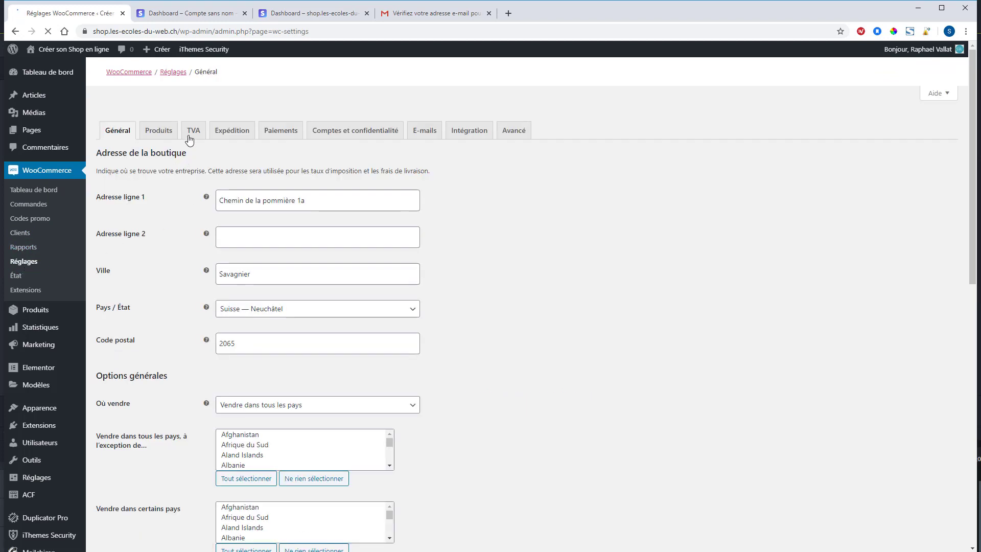
left_click(190, 133)
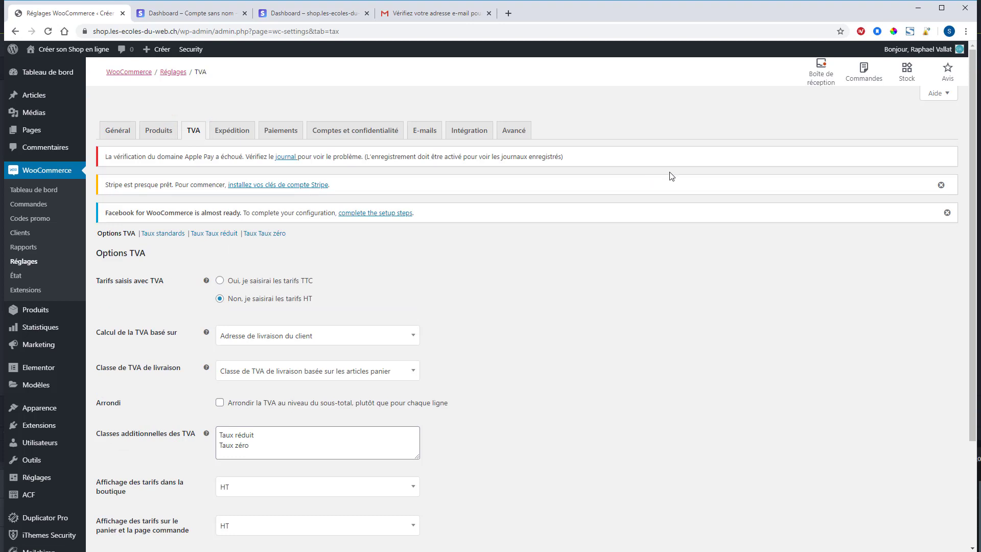
left_click(942, 186)
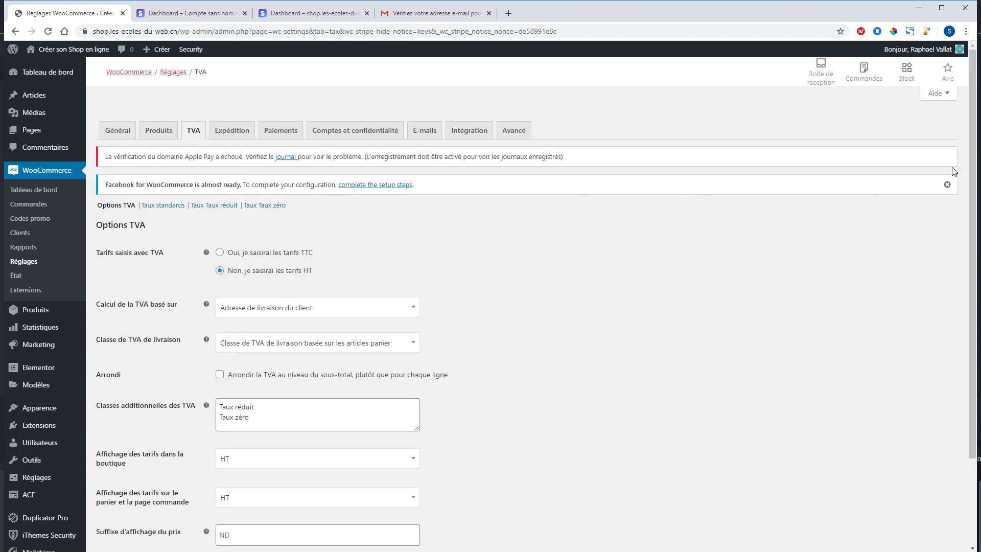
left_click(948, 186)
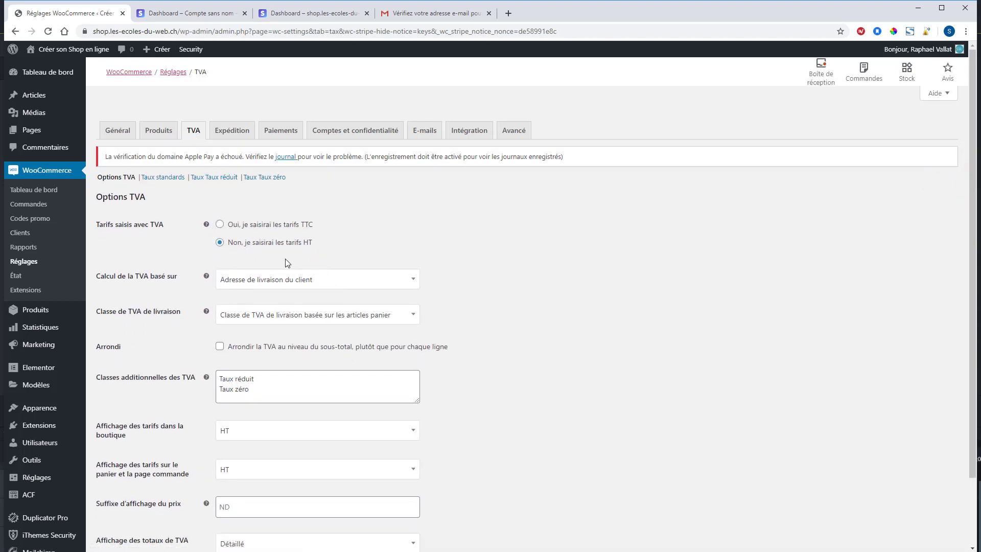
scroll(281, 250, "down", 2)
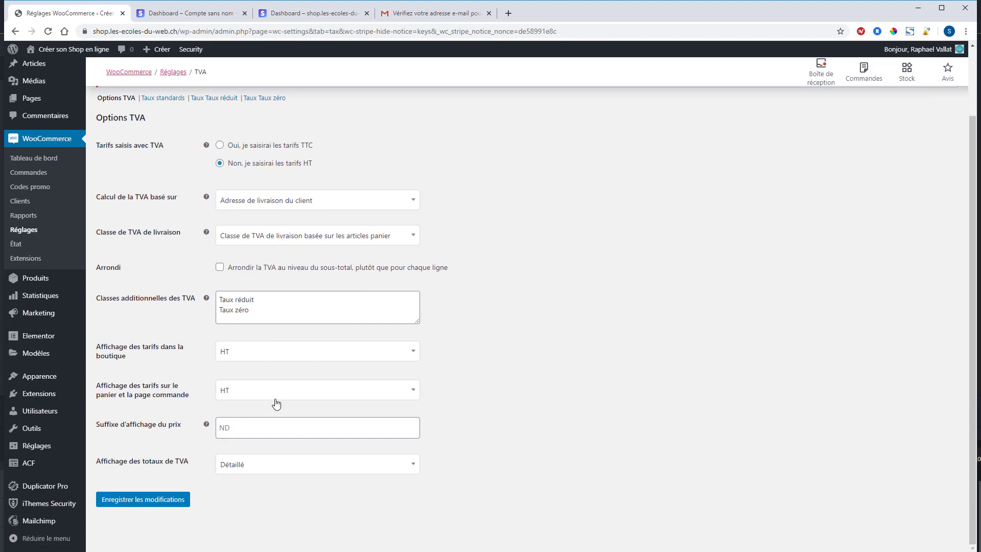
scroll(298, 417, "up", 2)
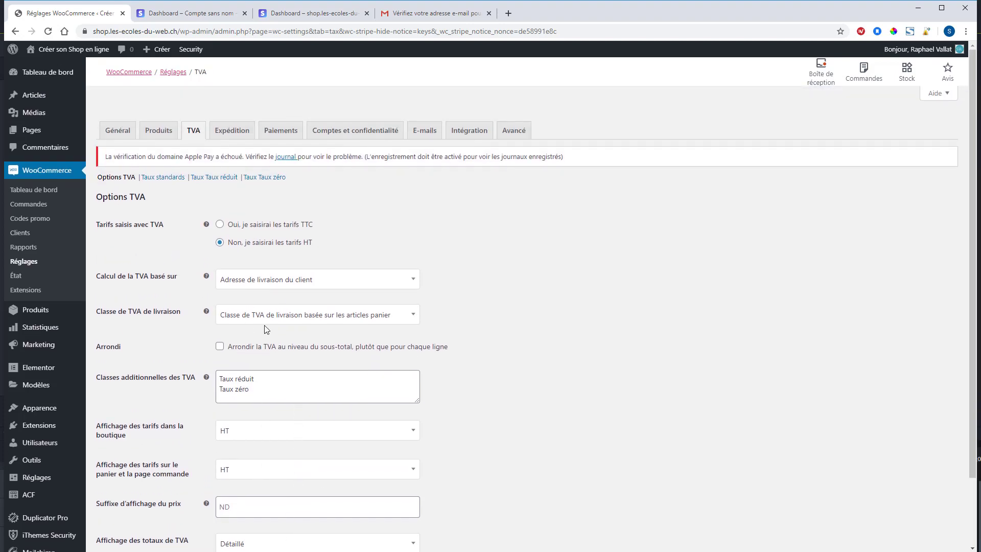
left_click(161, 178)
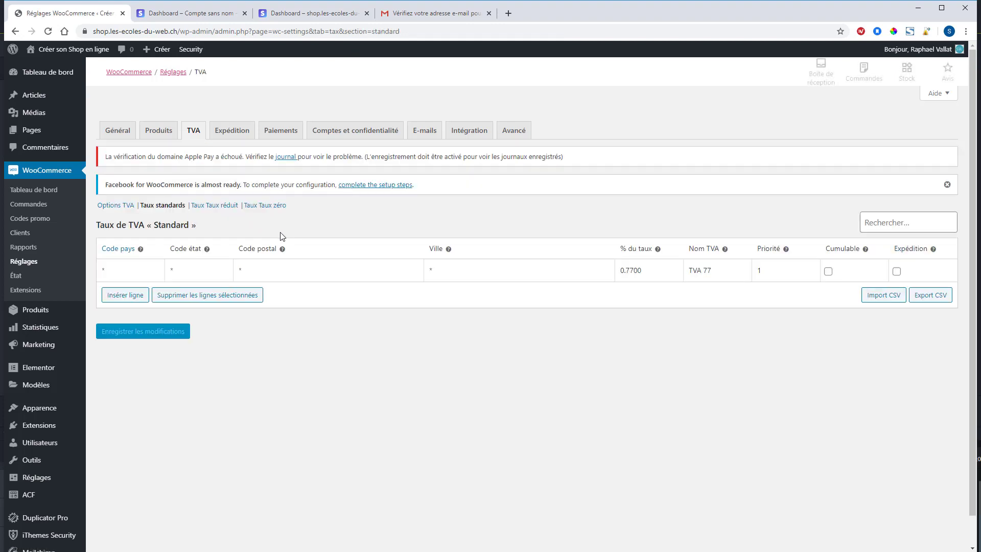
Step: Correct the TVA 77 standard rate from 0.7700 to 7.7000 and save the changes
left_click(215, 207)
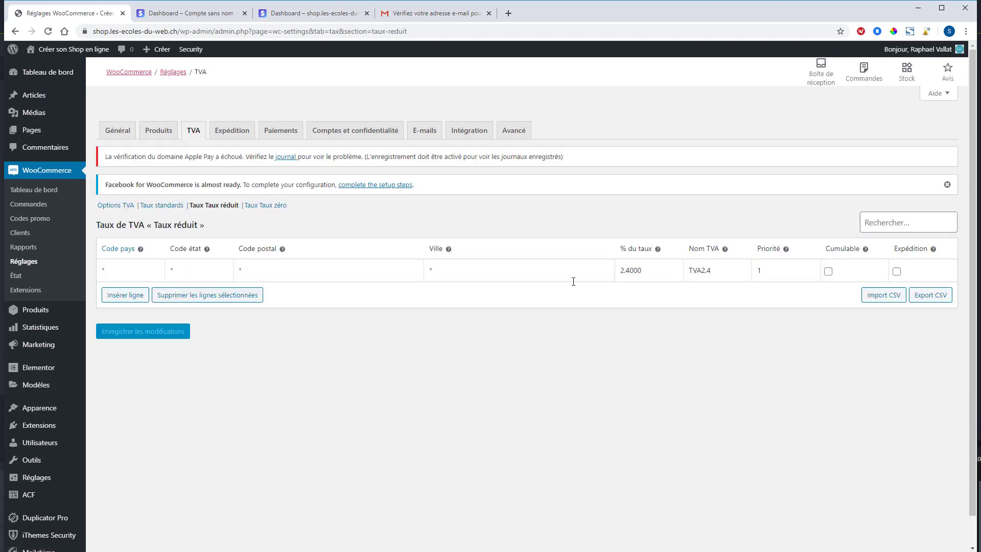
left_click(164, 207)
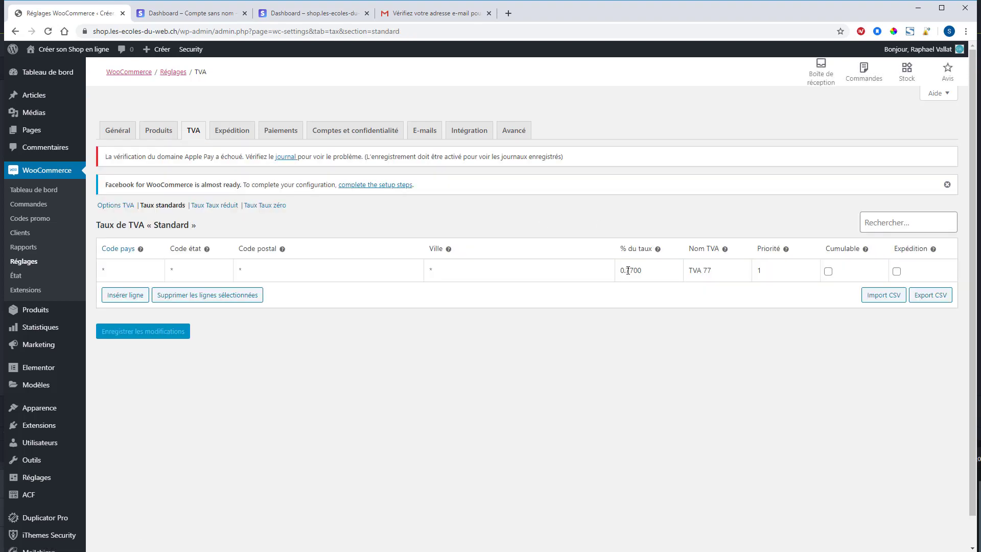
left_click_drag(628, 271, 620, 270)
mouse_move(65, 327)
type("0")
left_click(572, 352)
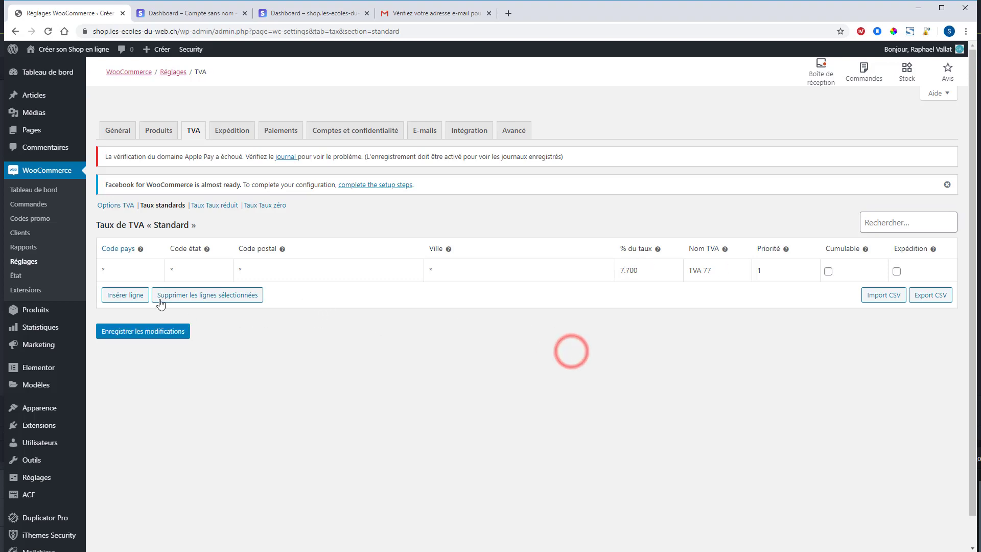
left_click(143, 332)
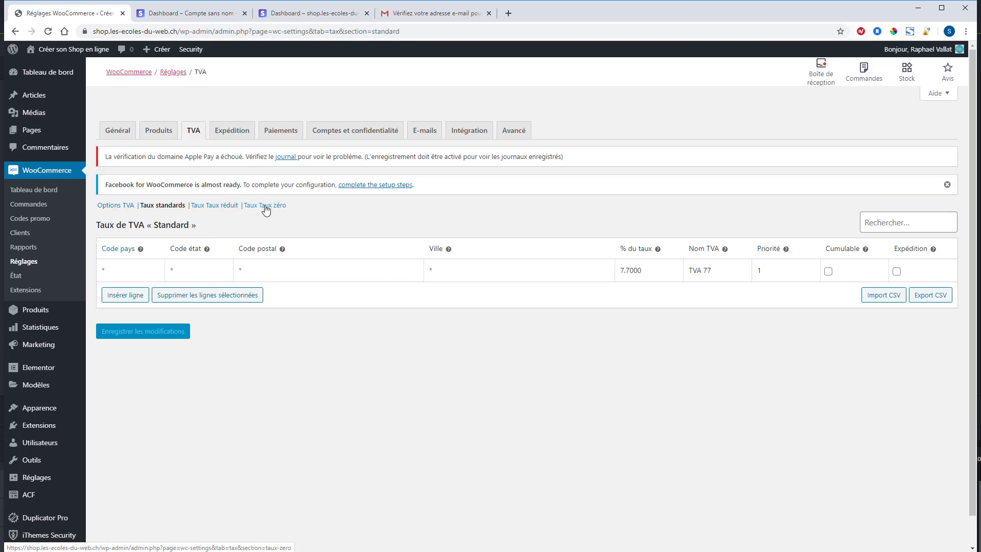
left_click(279, 133)
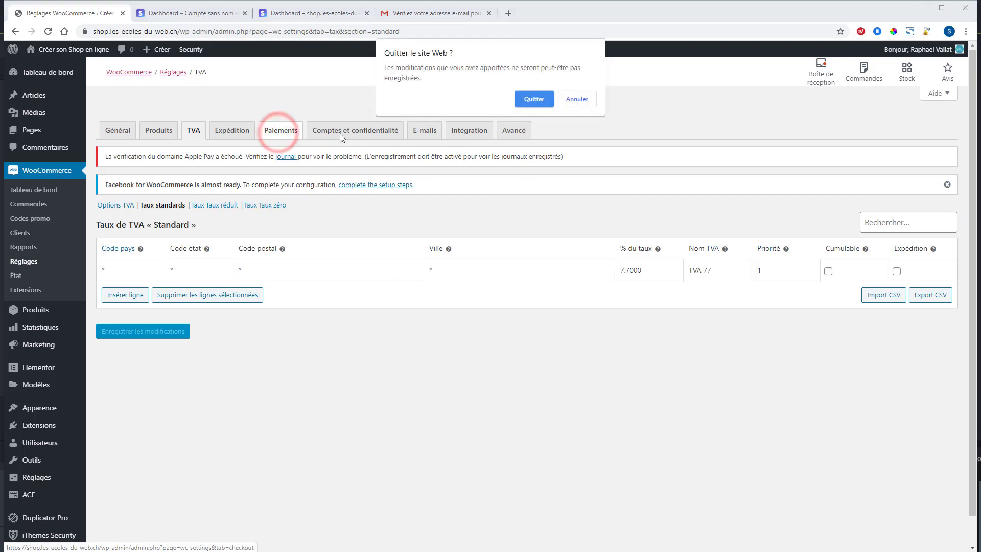
Step: Leave the tax page and open the Virement bancaire payment settings
left_click(535, 98)
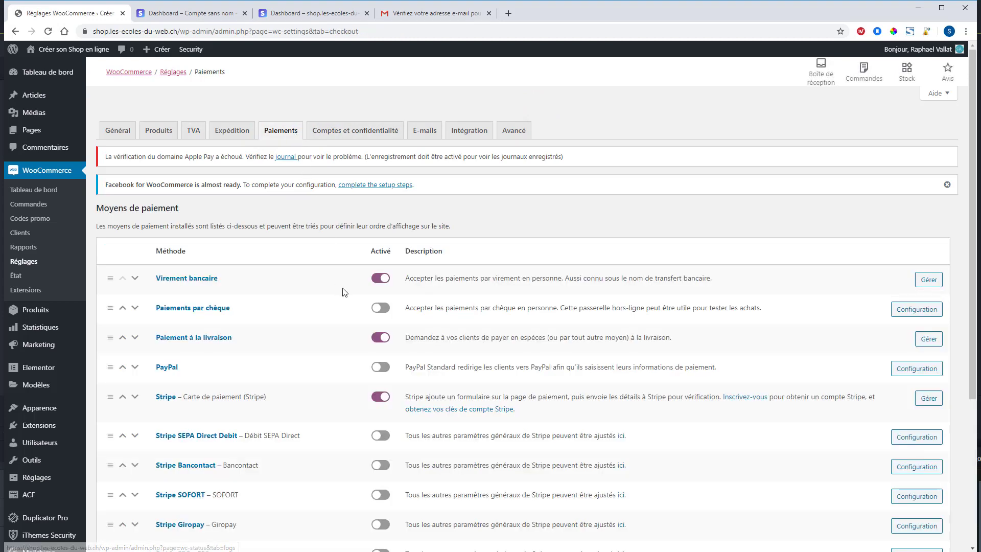
left_click(926, 281)
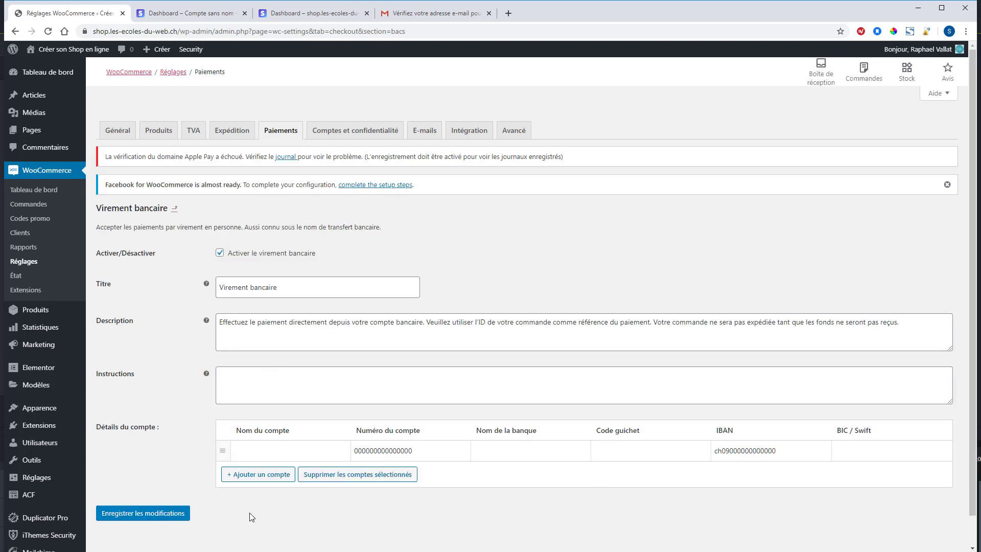
Step: Switch off Virement bancaire so only cash on delivery and Stripe stay enabled
left_click(221, 254)
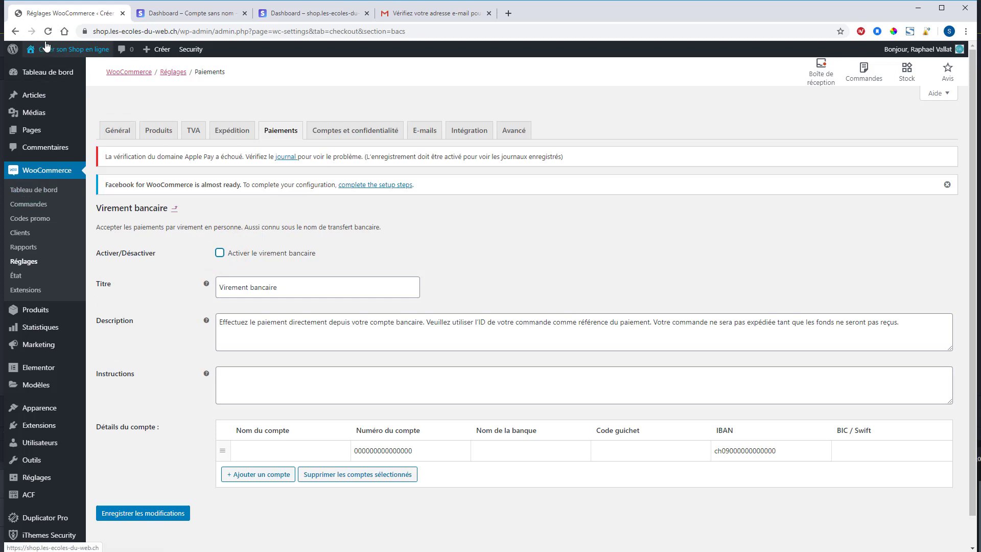
left_click(15, 31)
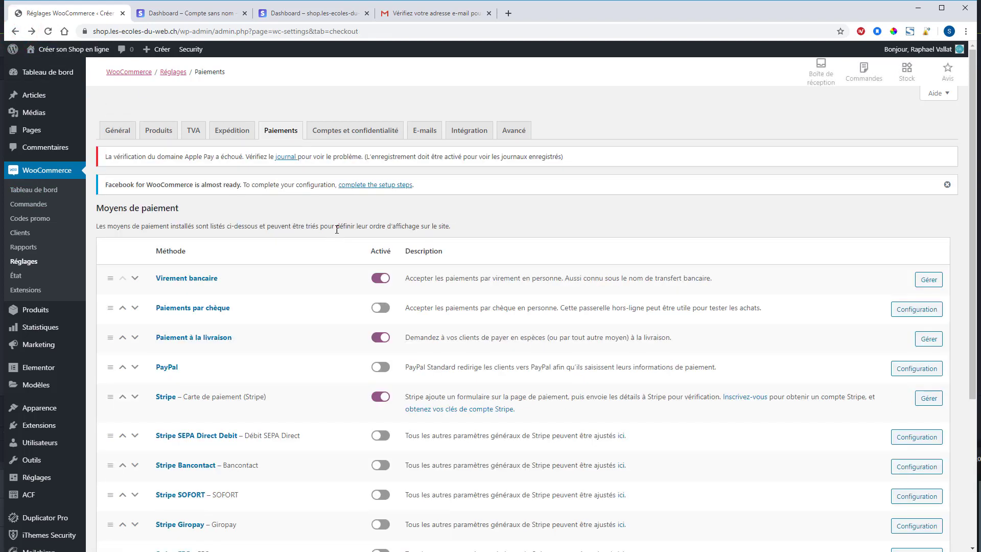
left_click(380, 282)
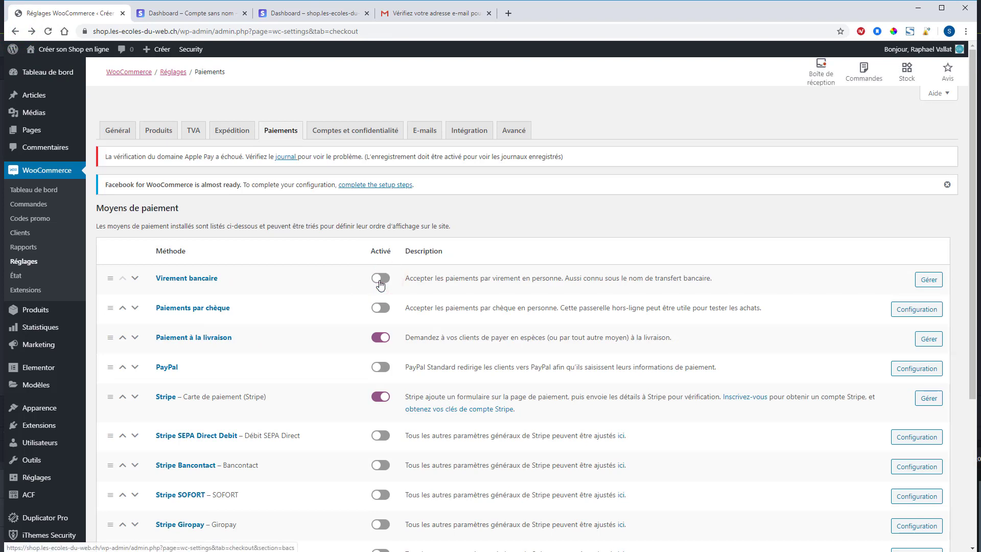
scroll(383, 283, "down", 1)
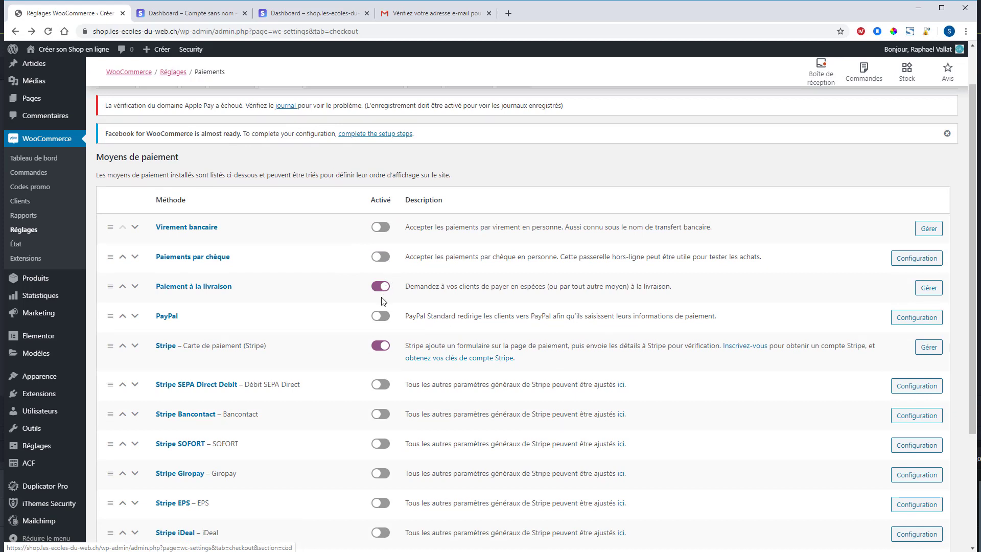
scroll(387, 319, "down", 2)
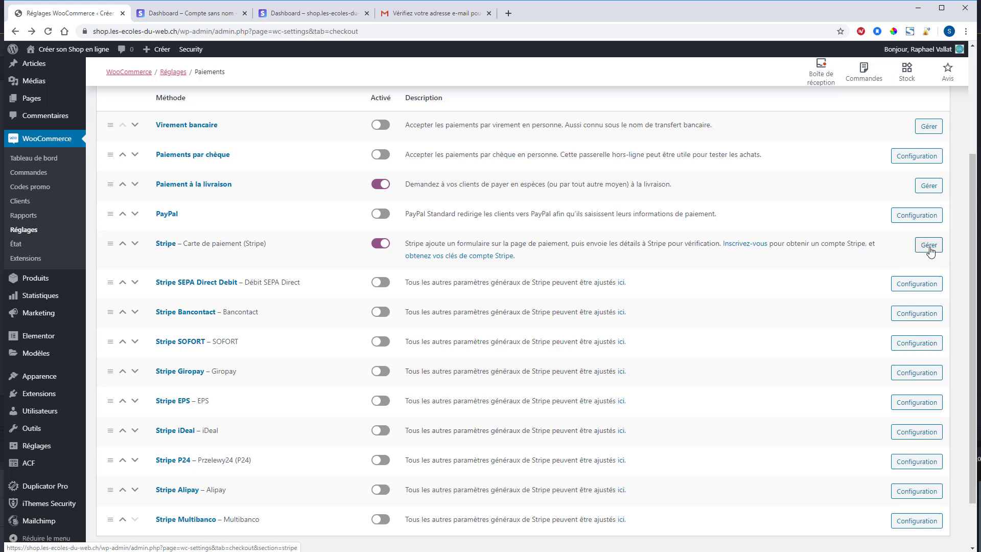
scroll(408, 271, "down", 2)
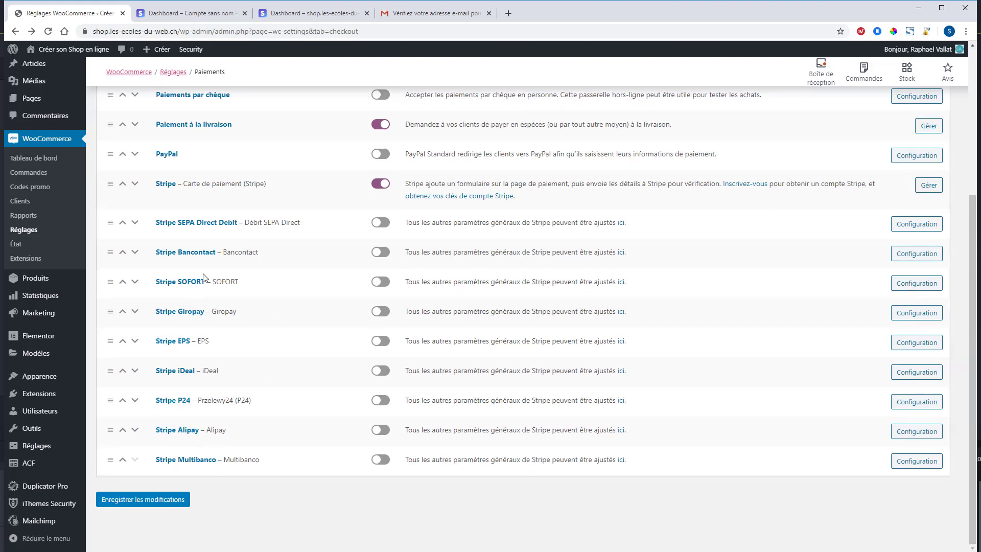
scroll(436, 238, "up", 5)
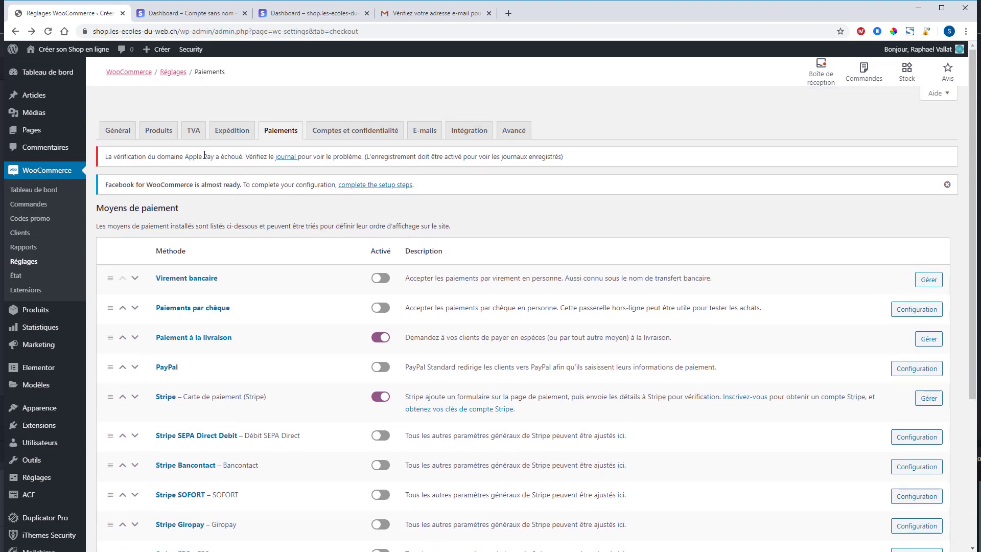
Step: Open the storefront's /boutique shop page in a new tab
mouse_move(71, 51)
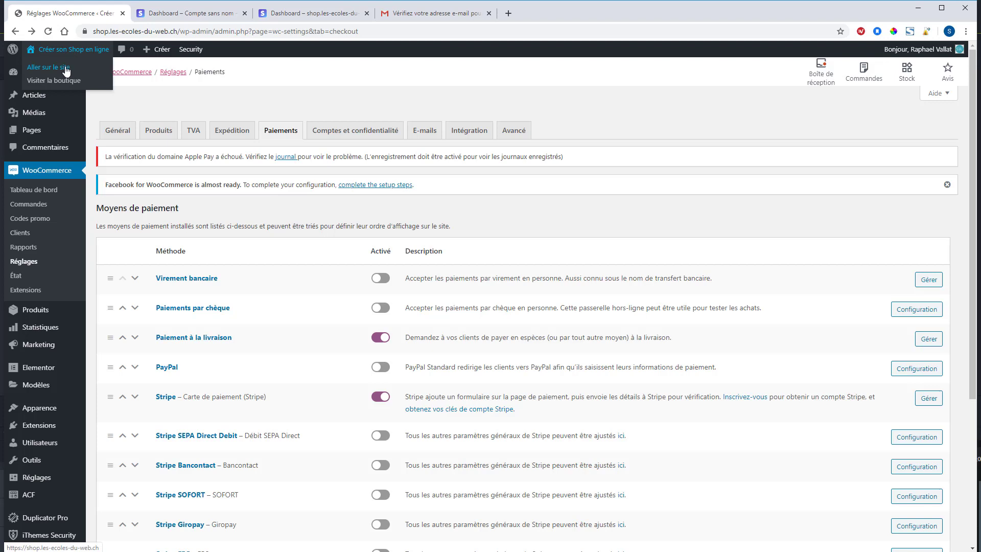
middle_click(65, 68)
left_click(169, 13)
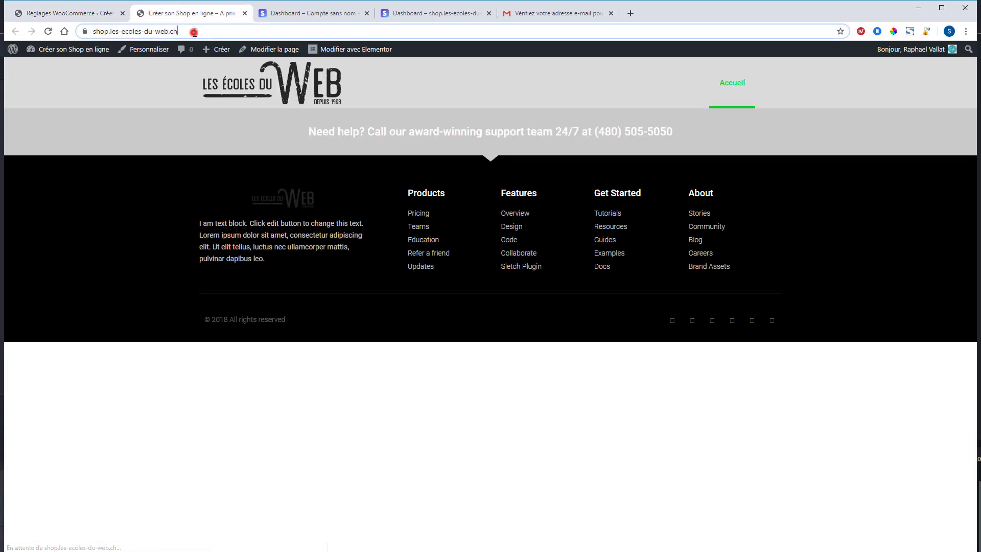
left_click(203, 31)
type("bo")
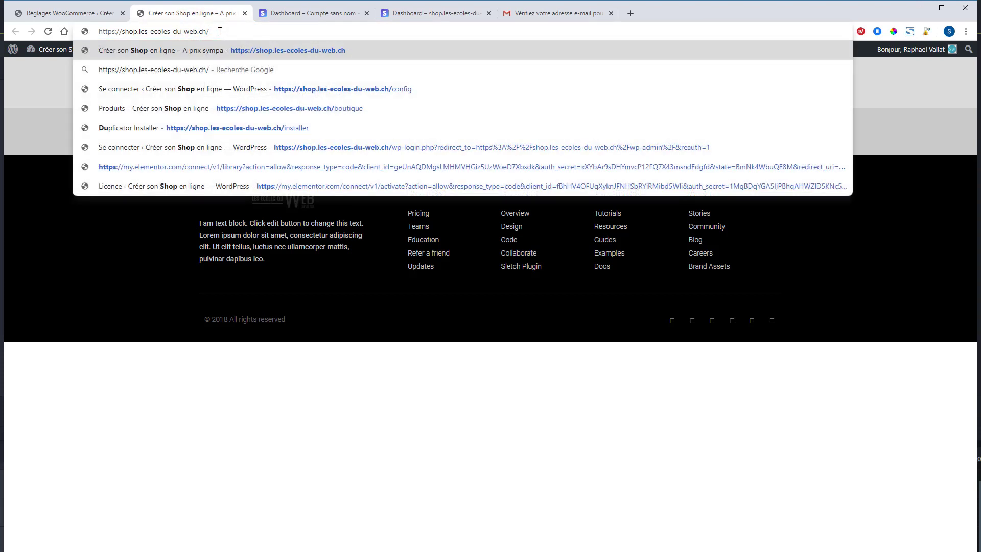
type("uti")
key("Return")
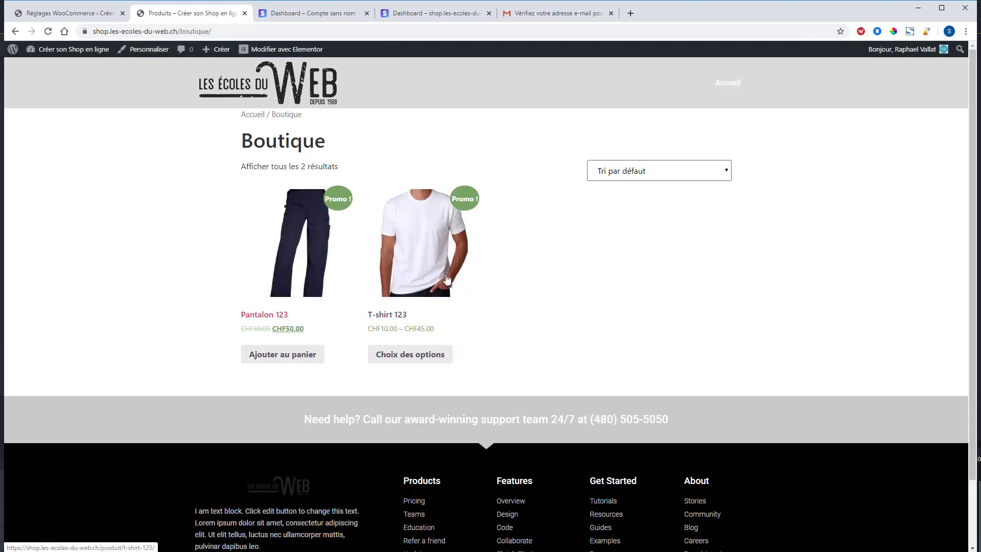
Step: Add T-shirt 123 in colour Blanc to the cart and view the cart
left_click(431, 255)
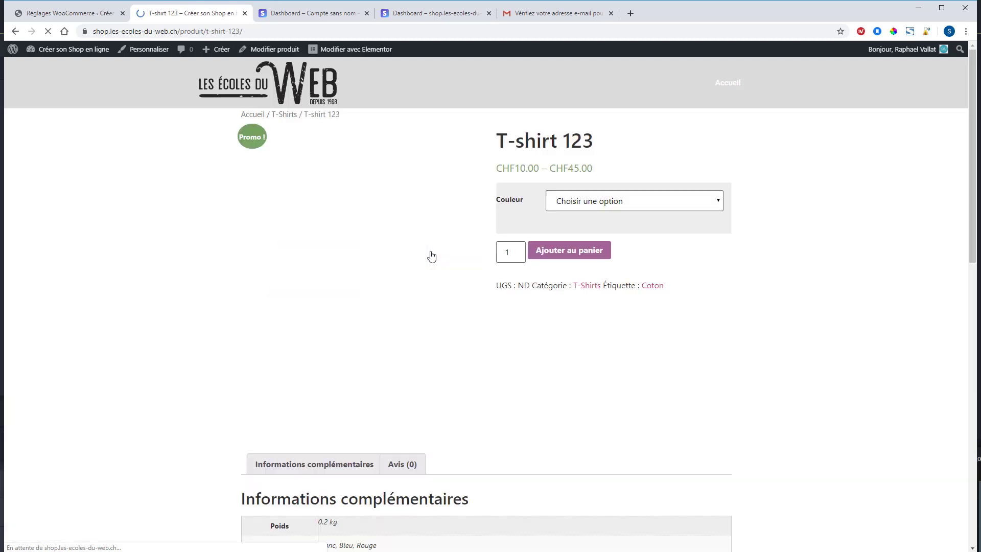
left_click(591, 202)
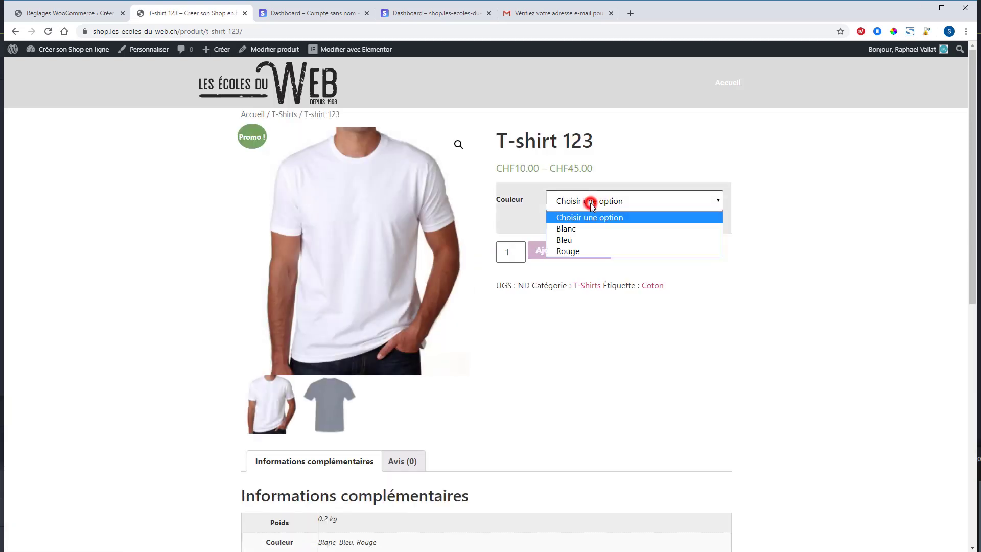
left_click(578, 228)
left_click(565, 287)
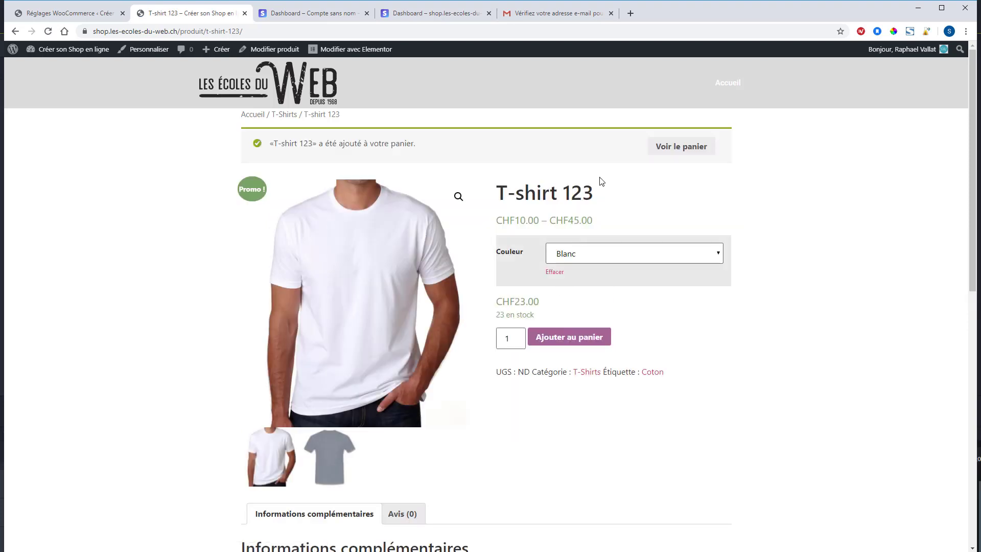
left_click(667, 148)
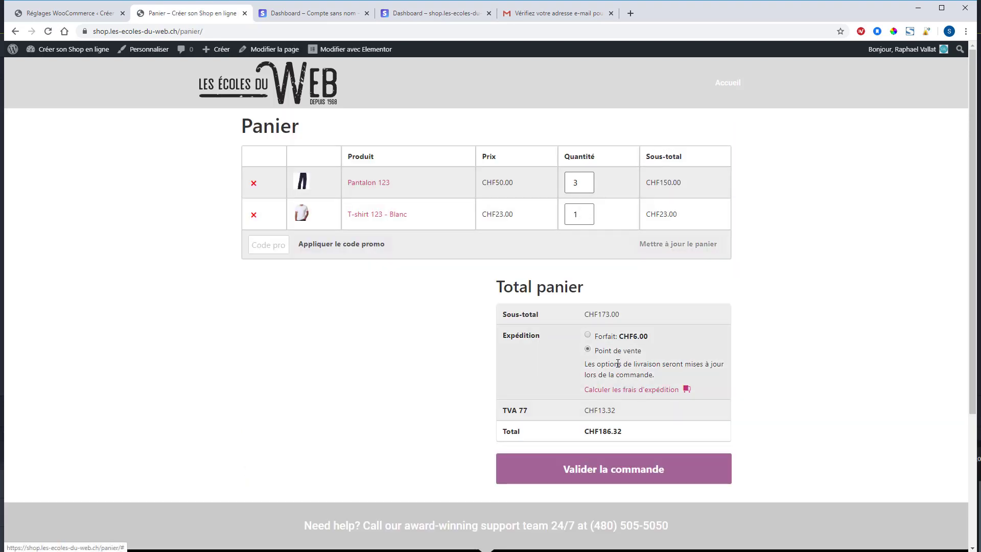
Step: Select the Forfait CHF6.00 shipping and proceed with Valider la commande
left_click(588, 337)
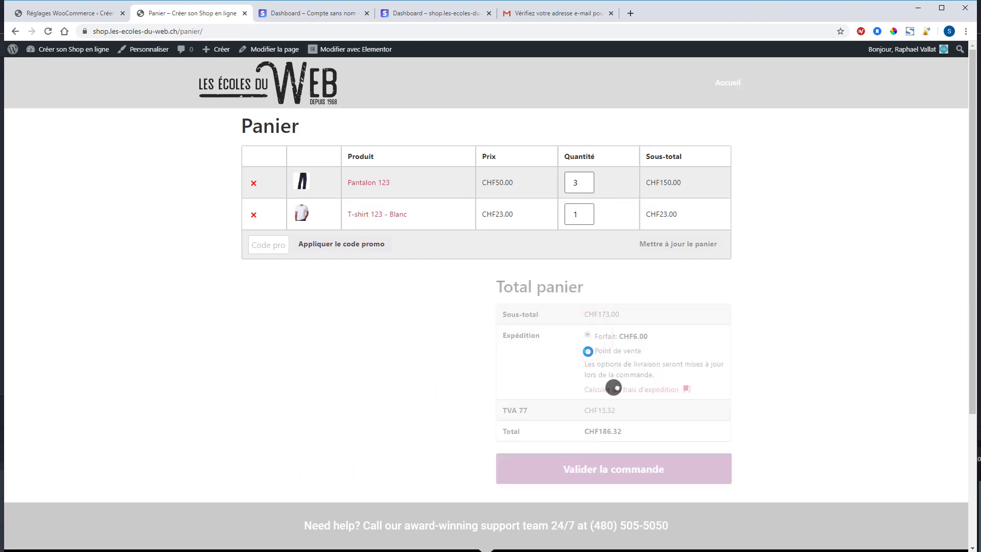
scroll(619, 377, "down", 3)
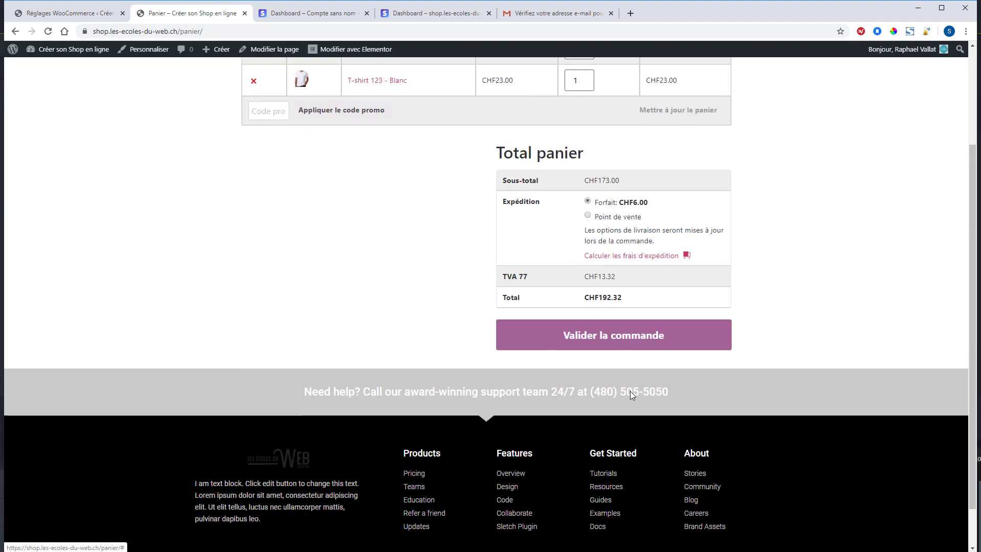
left_click(604, 327)
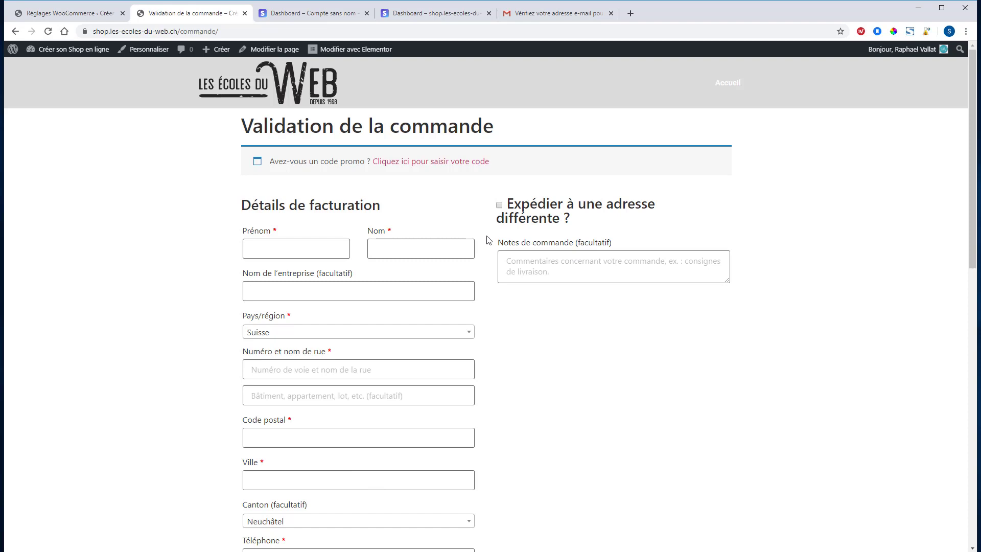
Step: Check that the checkout payment box offers only cash on delivery, then return to Réglages WooCommerce
scroll(517, 376, "down", 2)
scroll(525, 354, "down", 3)
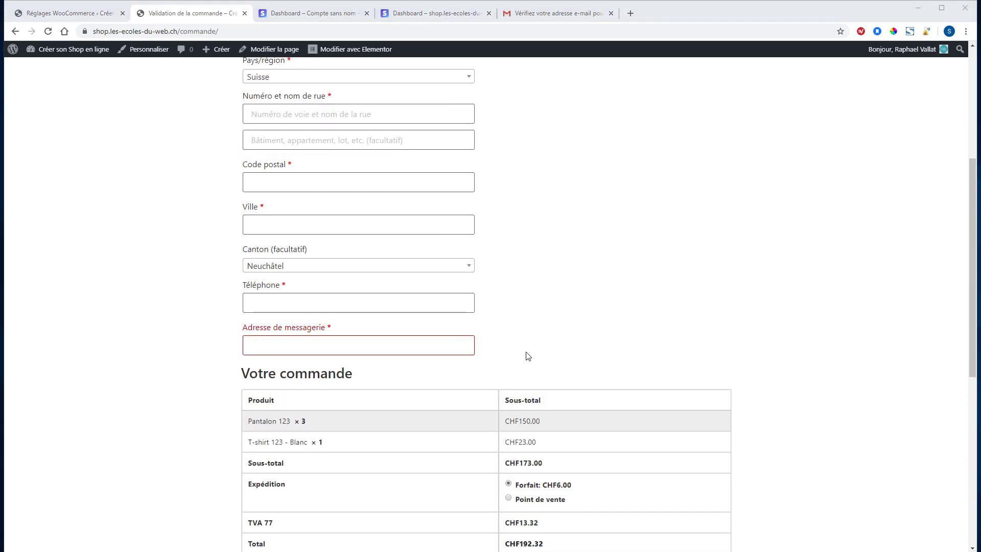
scroll(529, 340, "down", 1)
scroll(530, 337, "down", 1)
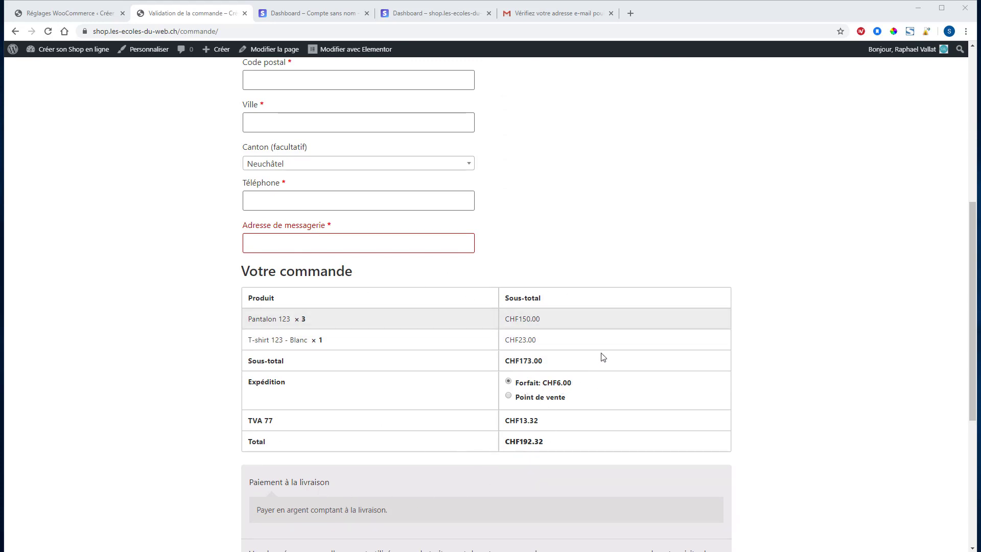
scroll(603, 357, "down", 2)
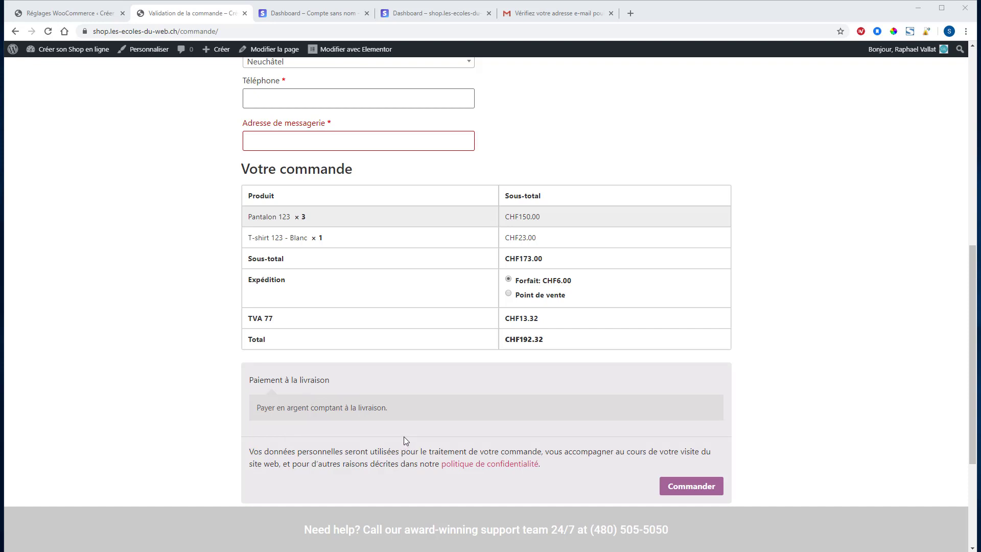
left_click(40, 14)
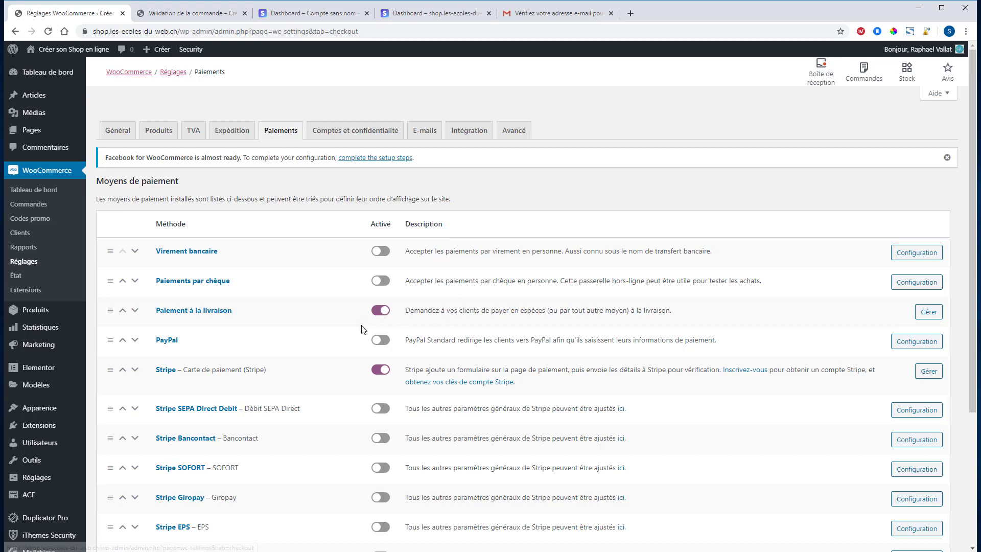
Step: Untick Activer le mode TEST in the Stripe settings and save the changes
left_click(929, 377)
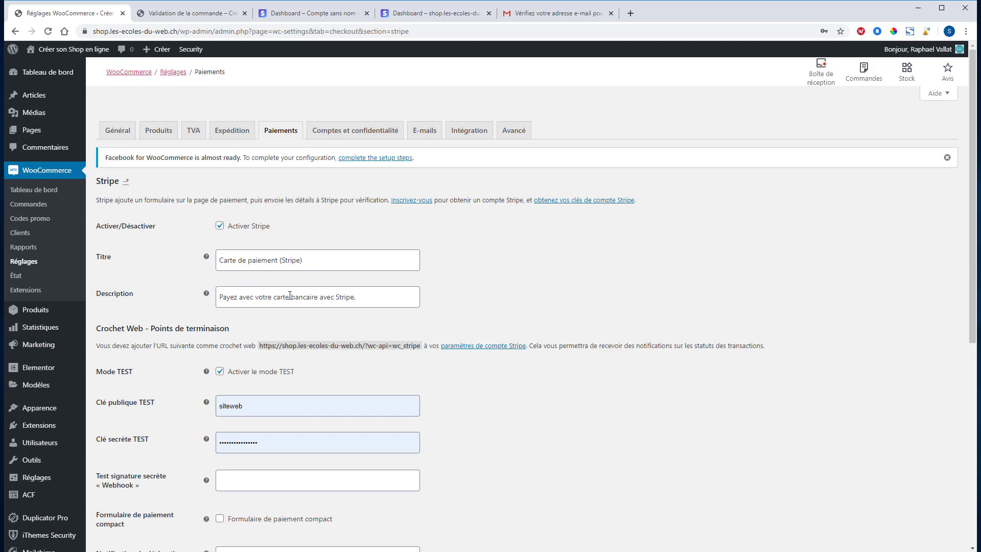
scroll(291, 388, "down", 2)
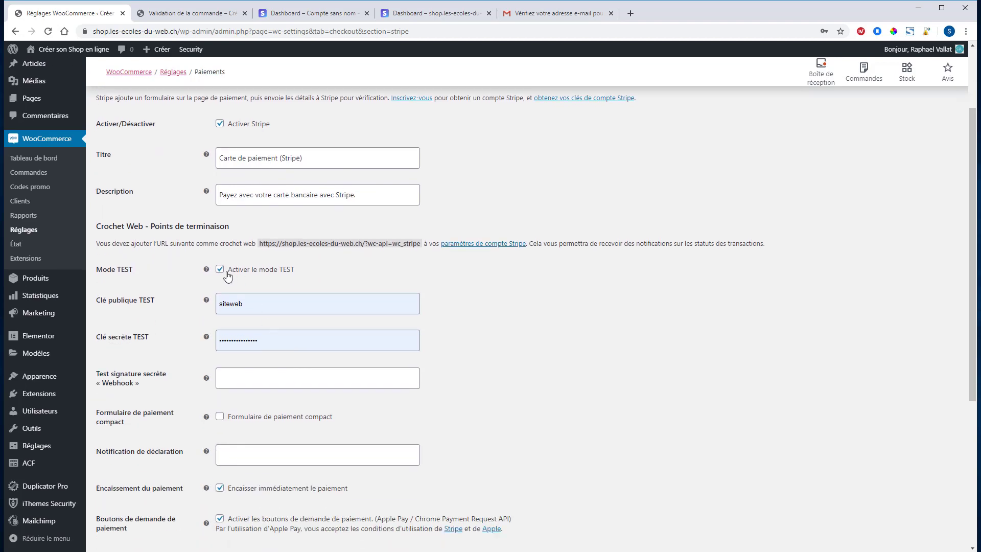
left_click(219, 270)
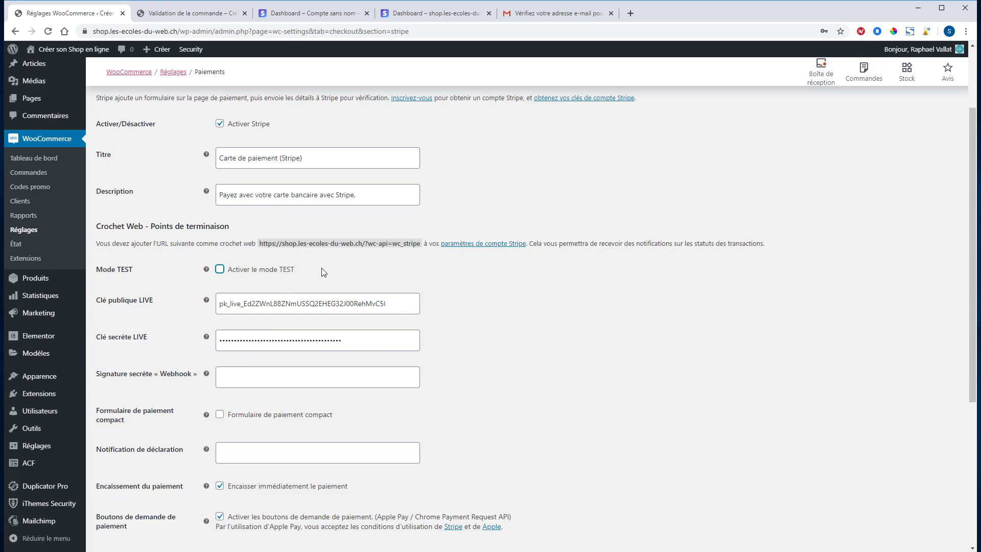
left_click(327, 14)
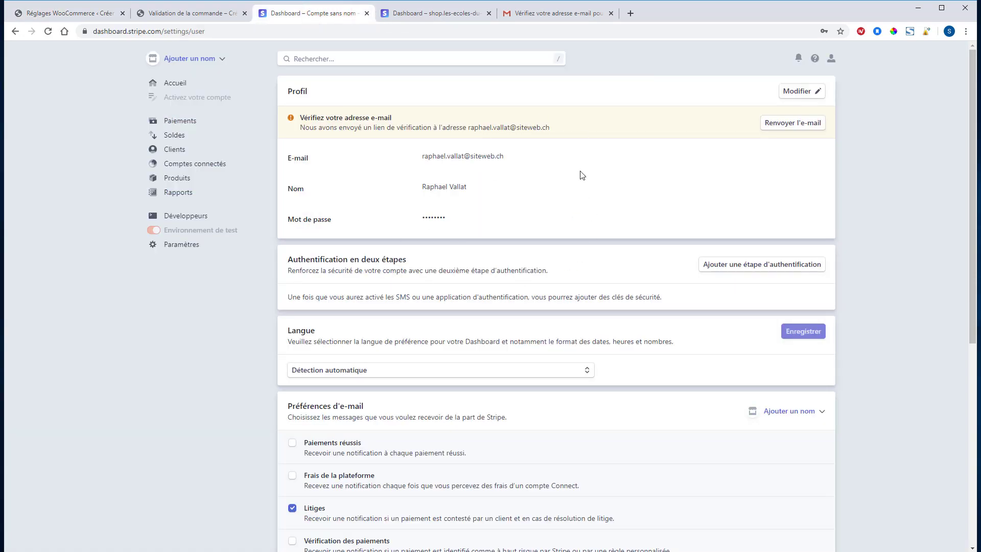
left_click(215, 13)
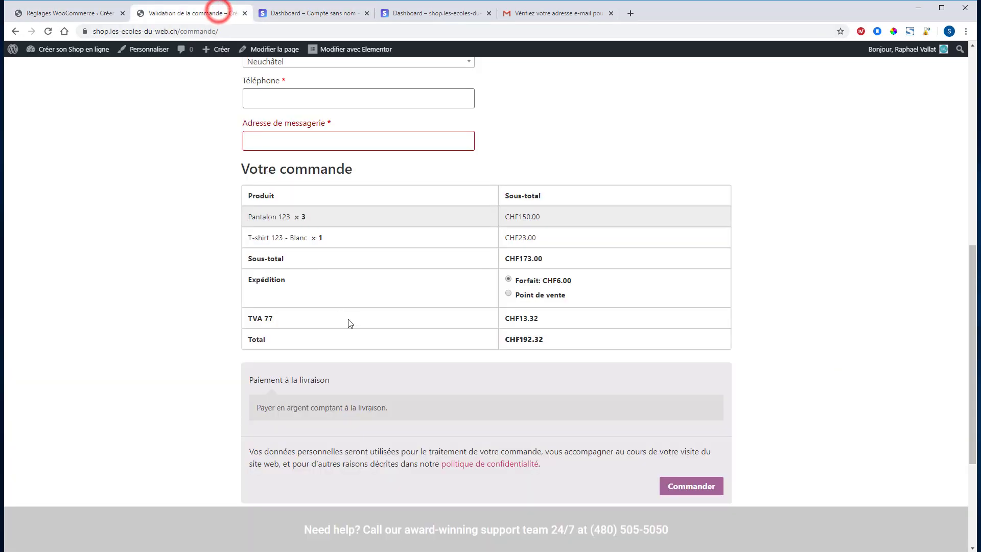
left_click(116, 19)
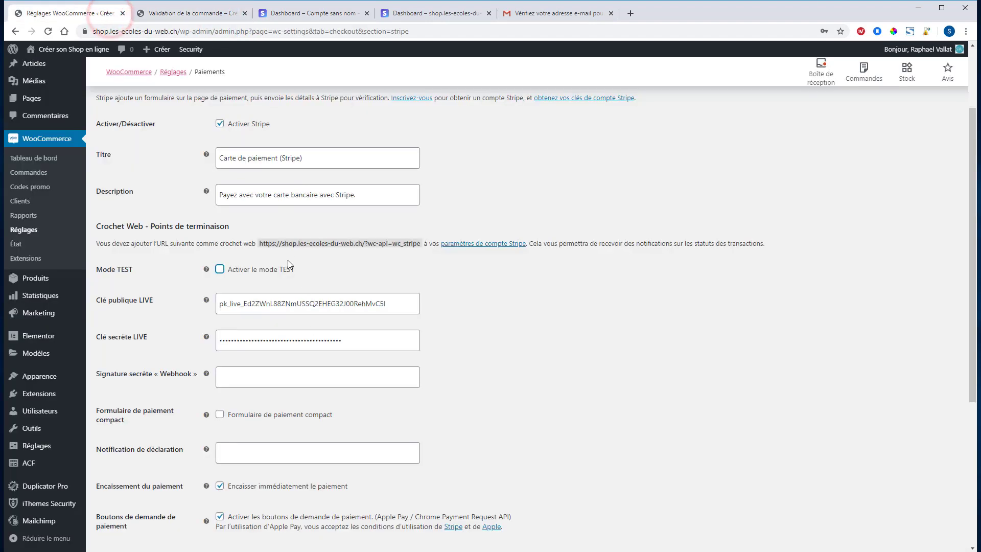
scroll(528, 352, "down", 5)
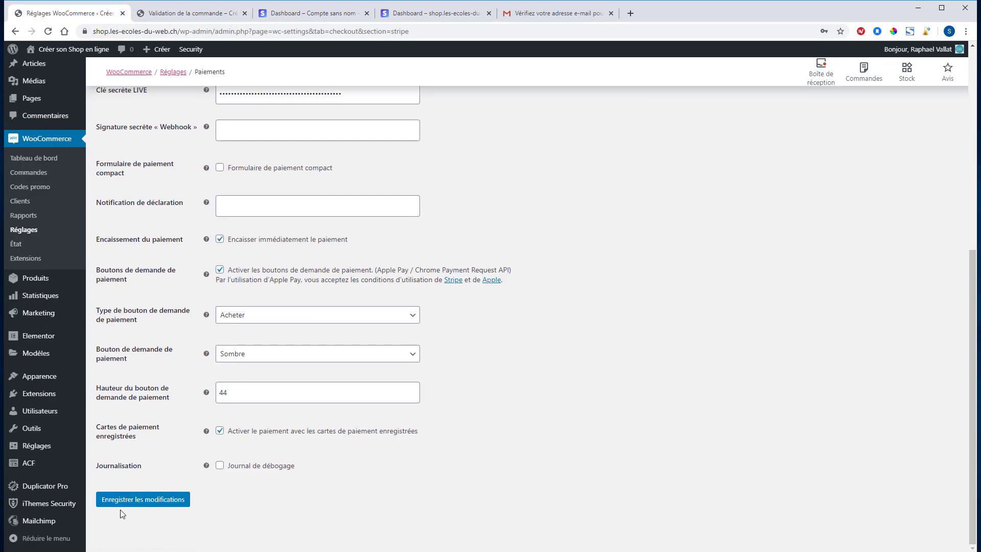
left_click(144, 507)
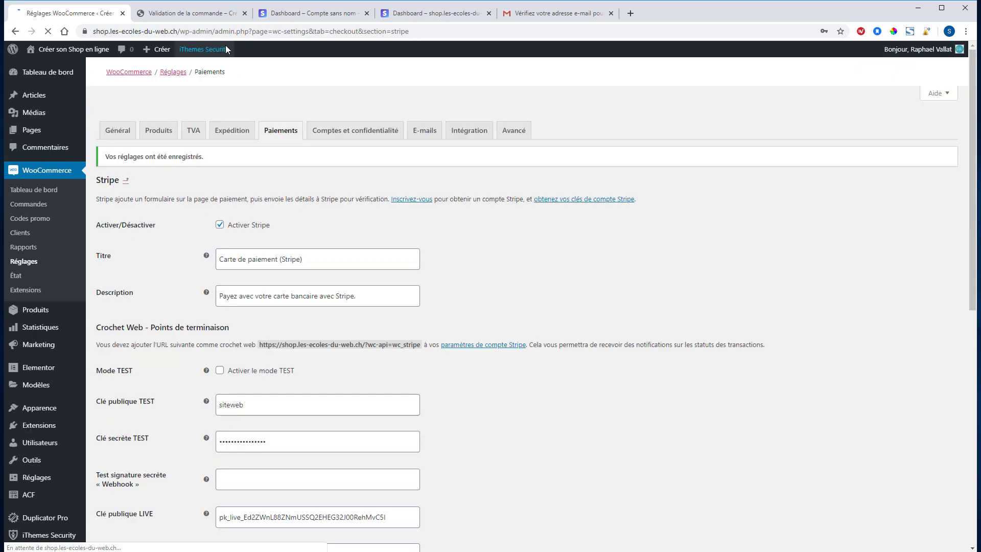
left_click(219, 17)
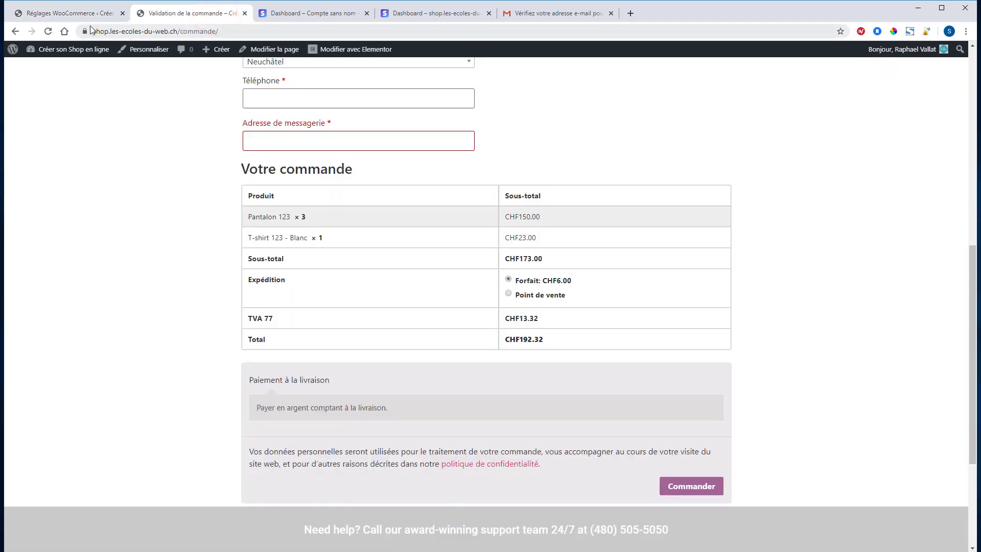
Step: Reload checkout and select Carte de paiement (Stripe), checking its card number, expiry and CVC fields
left_click(48, 32)
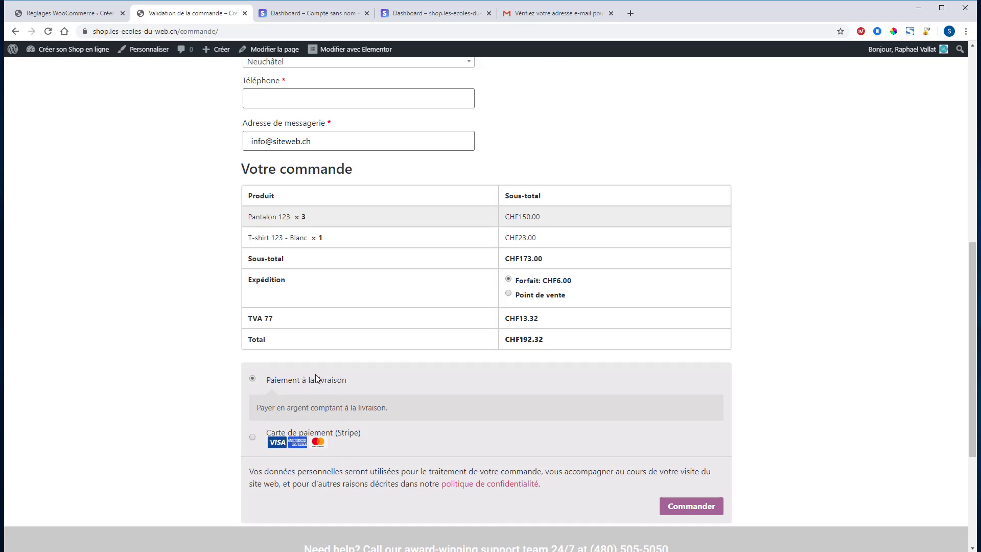
left_click(253, 439)
scroll(252, 440, "down", 2)
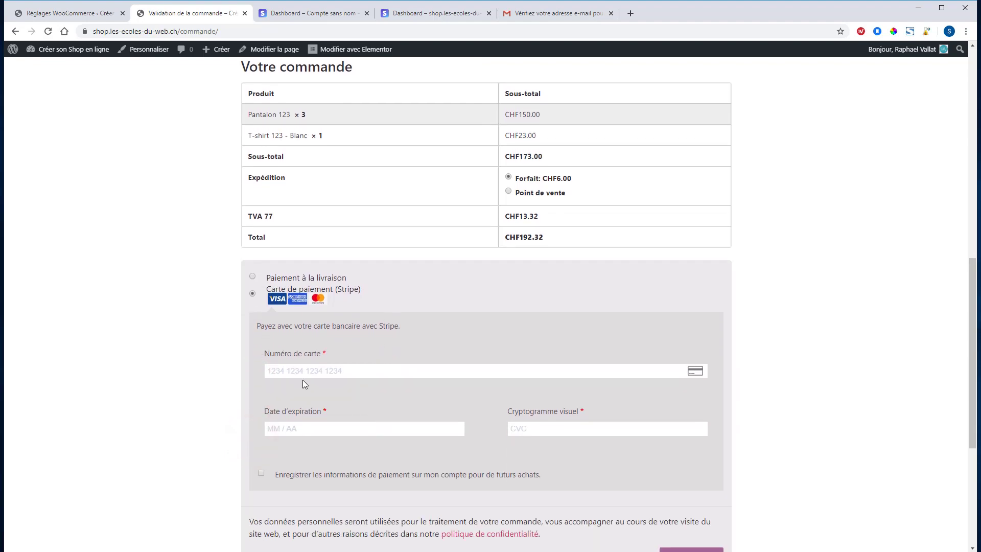
left_click(289, 373)
left_click(330, 429)
left_click(535, 428)
Step: Switch the shipping method to Point de vente pickup, bringing the total to CHF186.32
scroll(520, 380, "down", 2)
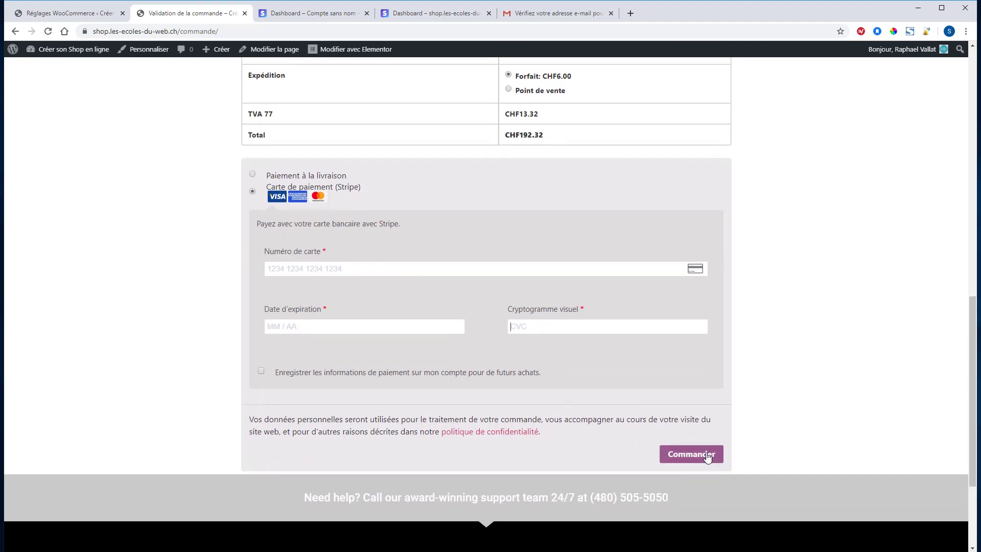
scroll(522, 238, "up", 2)
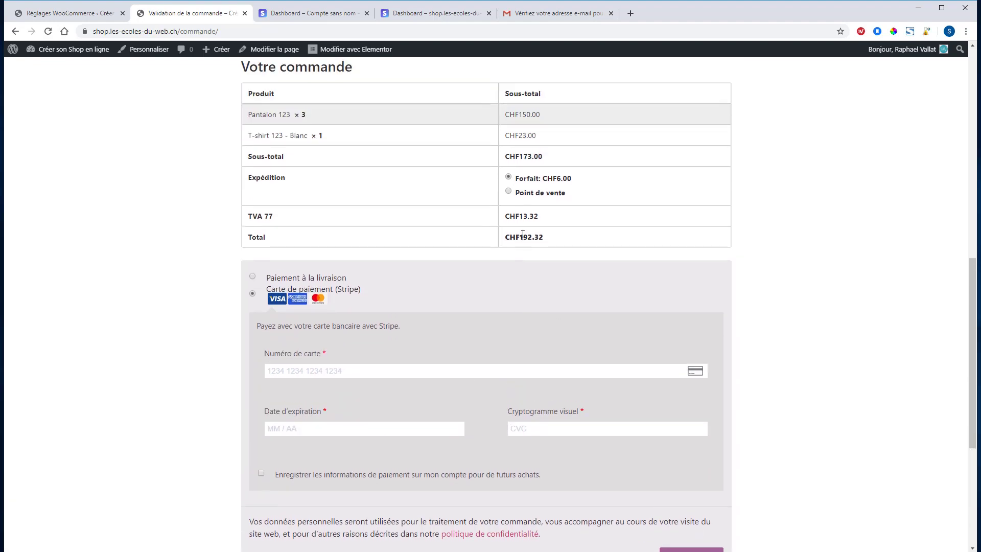
left_click(508, 192)
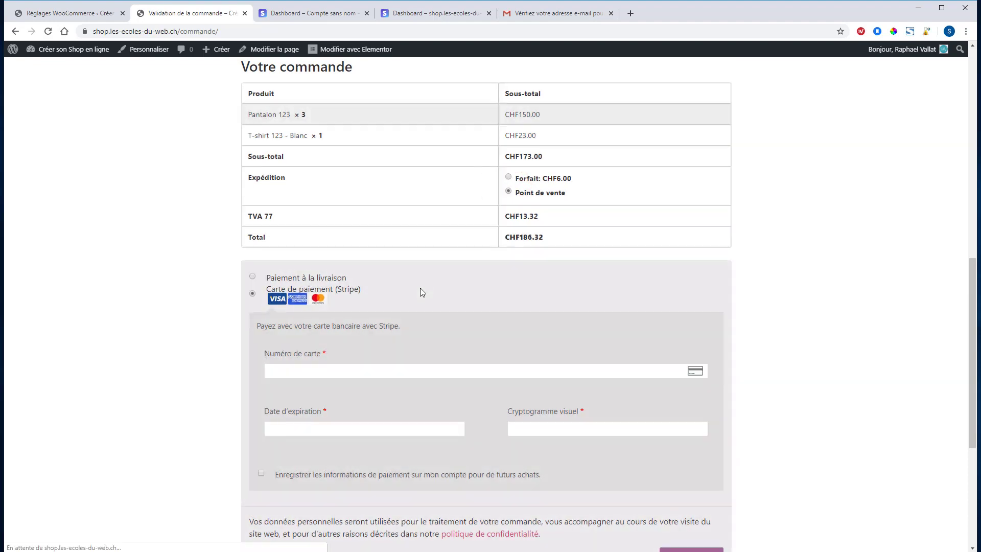